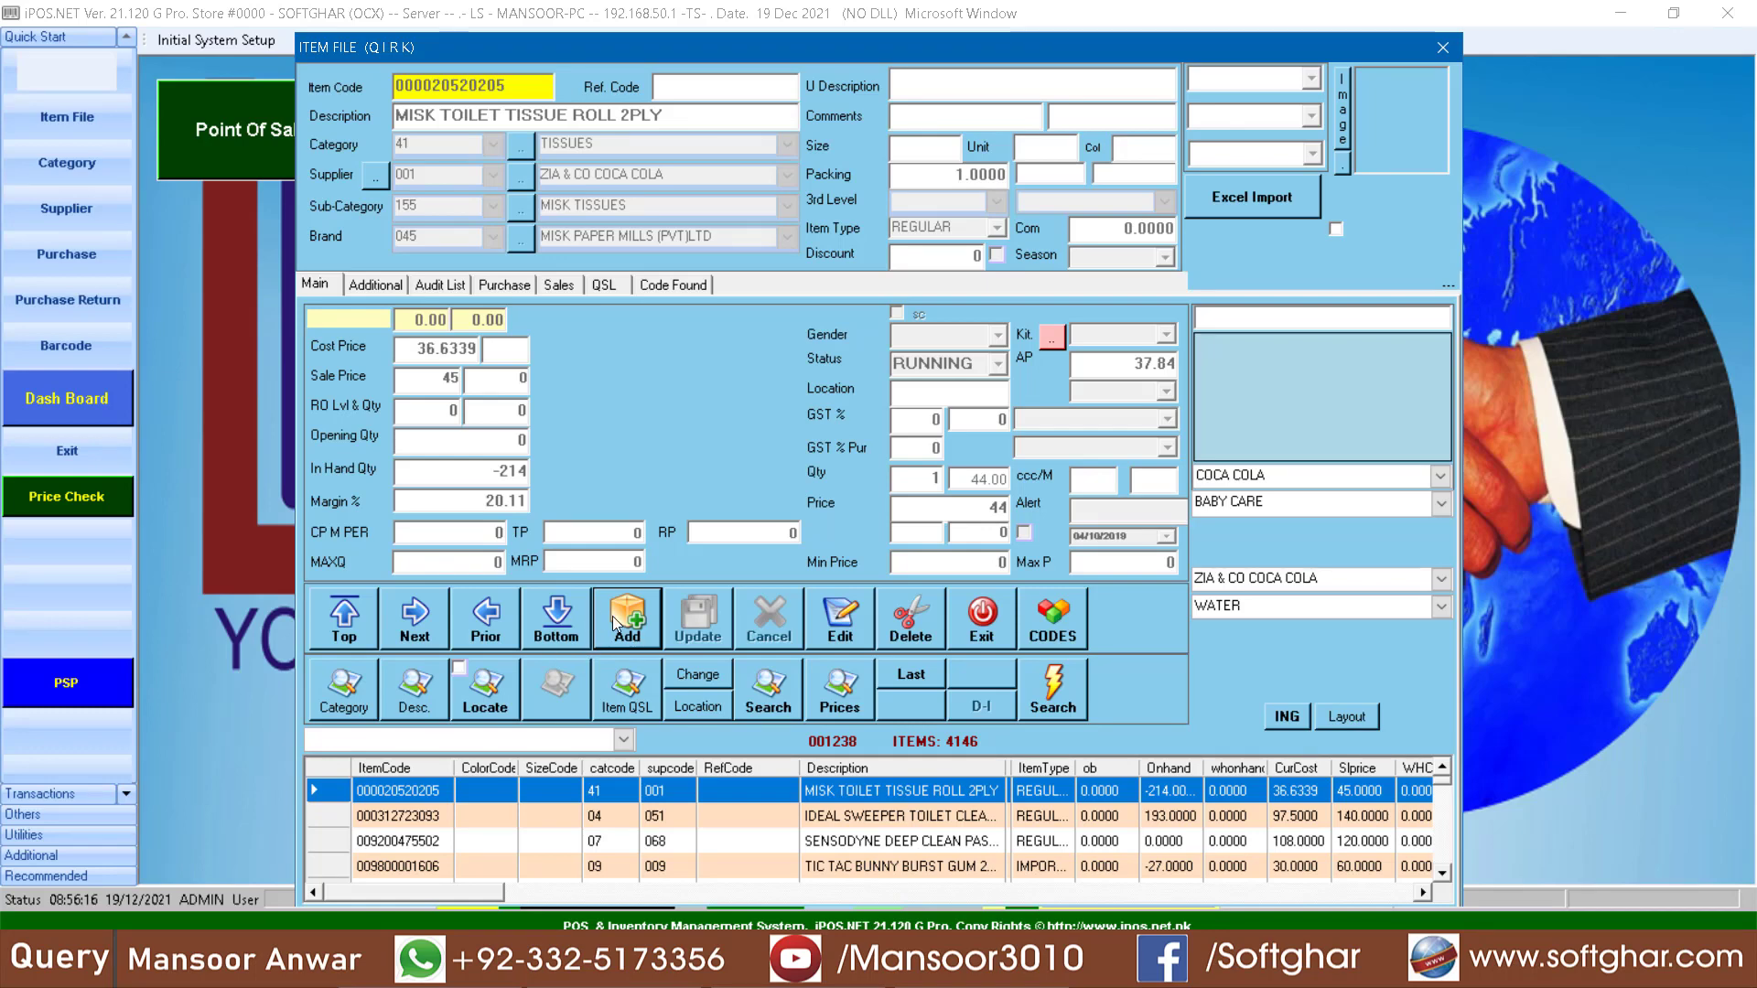
- Start a new item record with item code 1002 and the description DAAL CHANNA
click(613, 617)
text(1001)
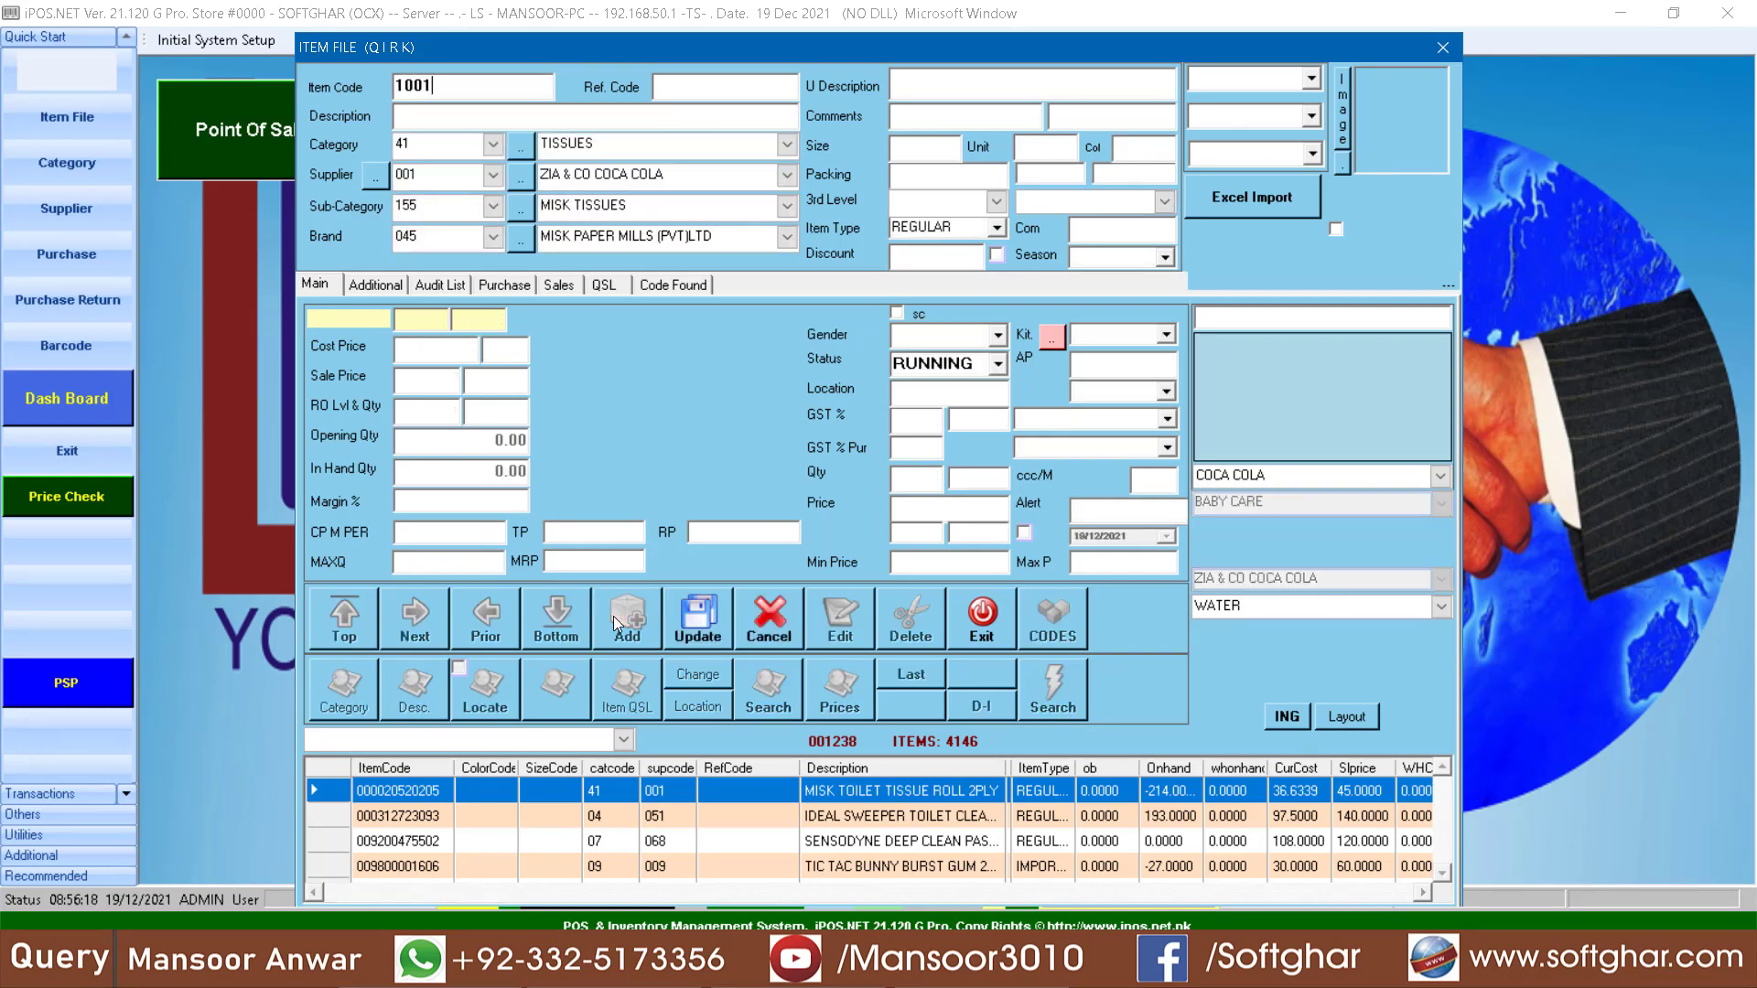
key(Return)
key(Return)
key(BackSpace)
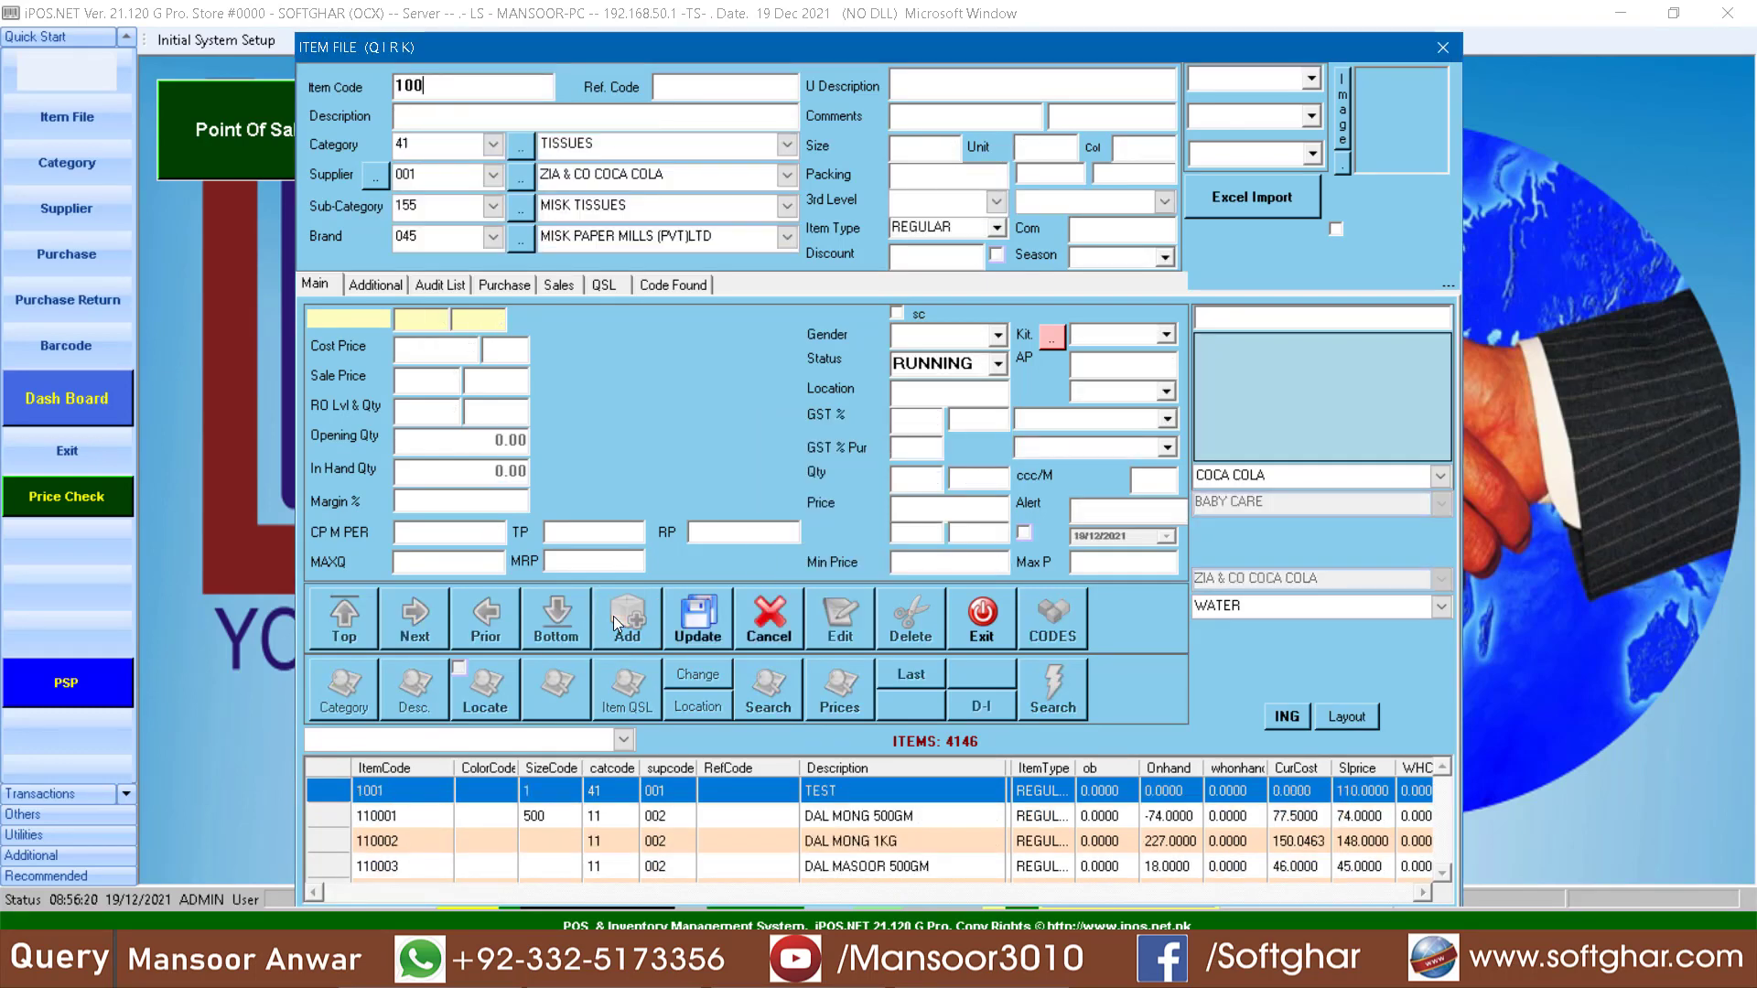
text(2)
key(Return)
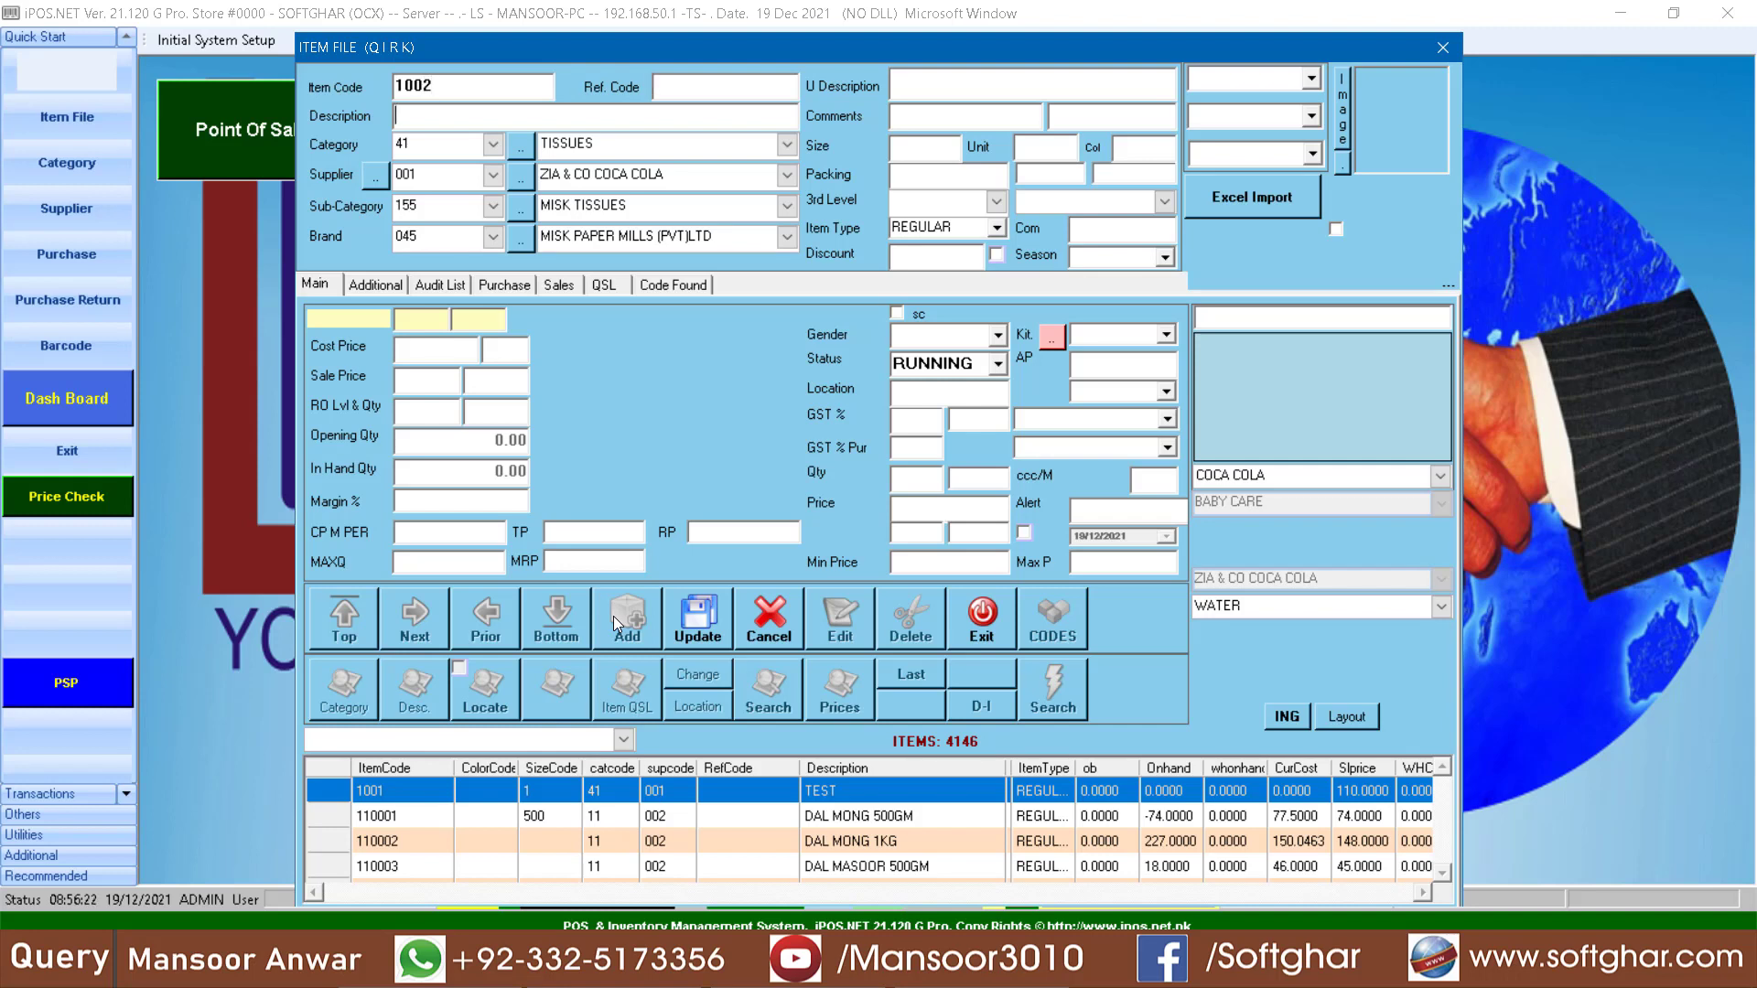
text(DAAL CHANNA)
- Set the new item's MRP to 180 and its main sale price to 170
click(616, 558)
text(180)
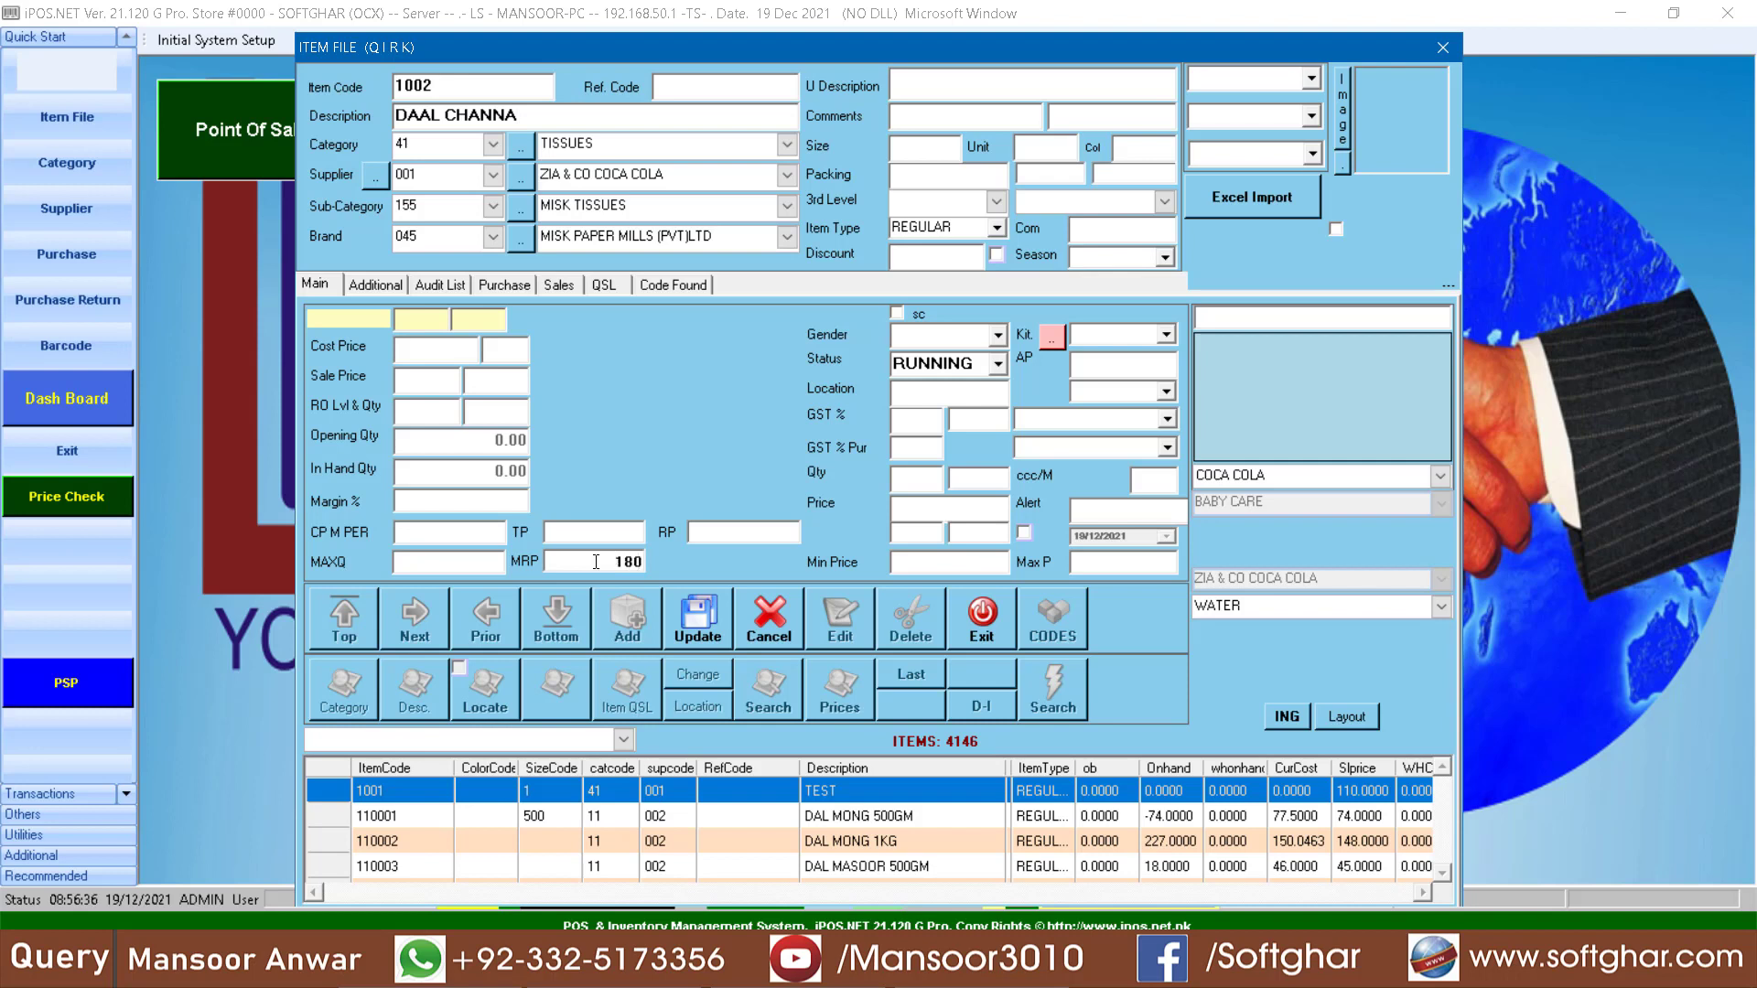
drag(612, 561, 647, 561)
click(429, 378)
text(170)
- Set the item's quantity break to 5 with a price of 160, and its second sale price to 150
click(921, 475)
text(5)
text(160)
key(Return)
click(519, 392)
text(150)
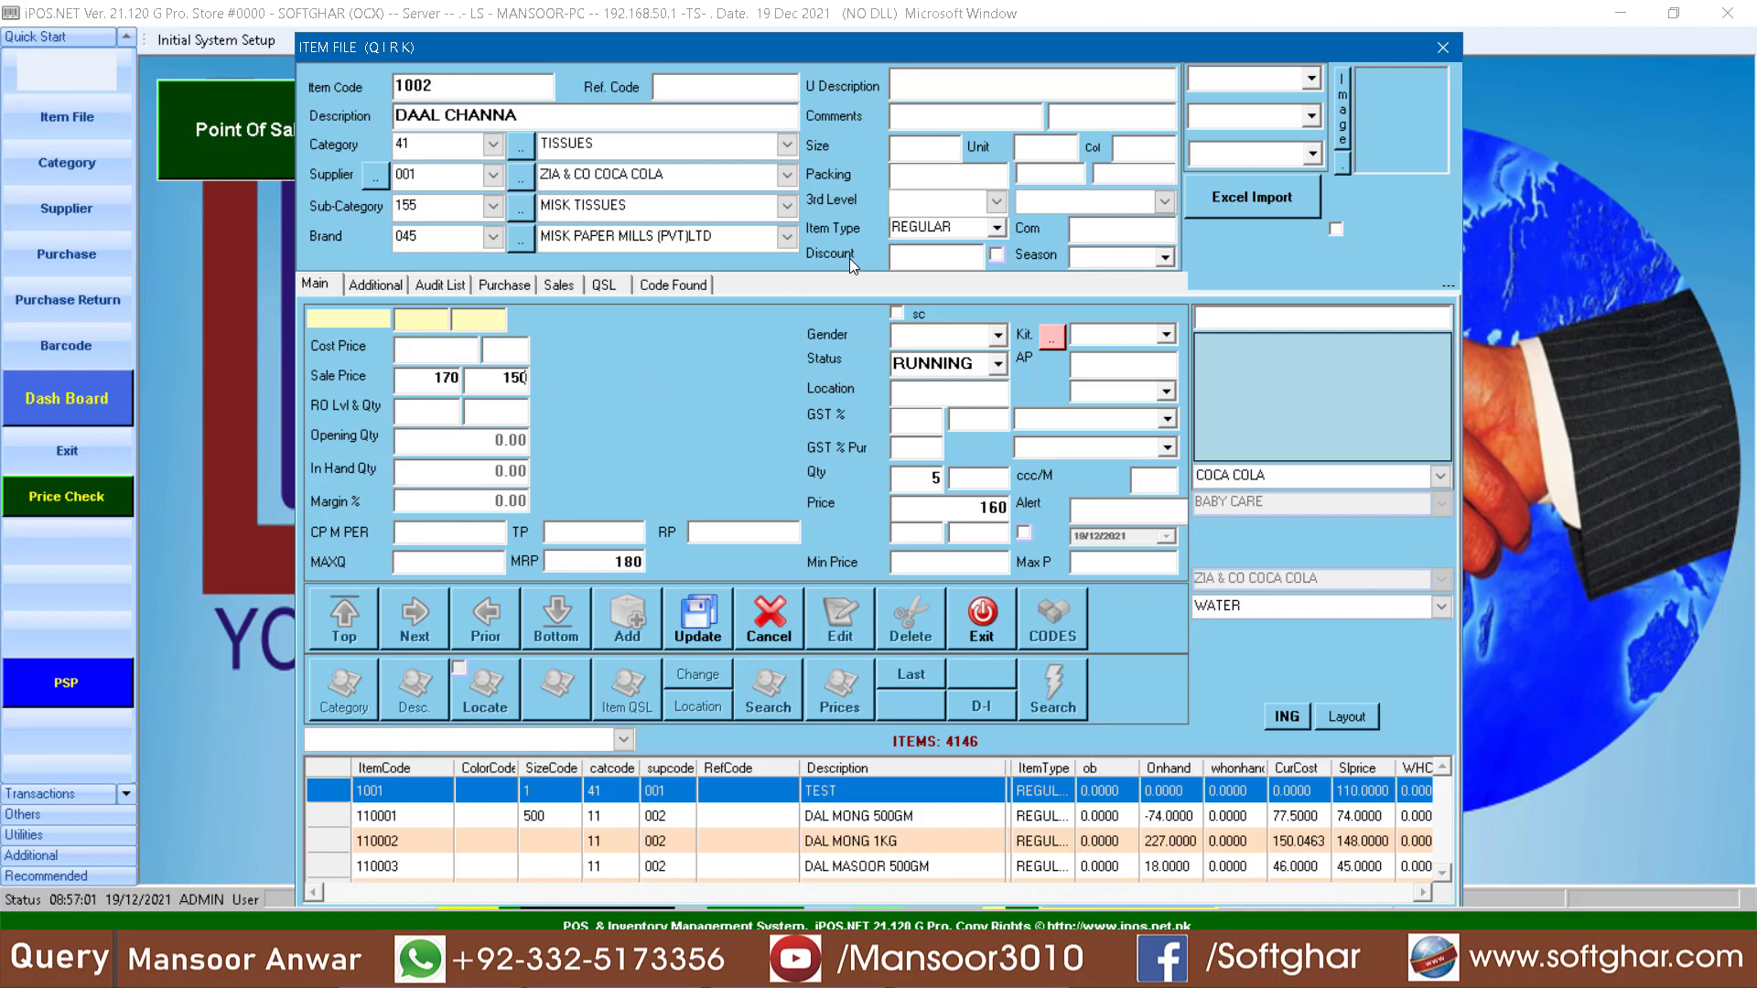
- Enter size 1, unit KG and packing 50 for the item, and save the record
click(932, 153)
text(KG)
text(50)
click(693, 624)
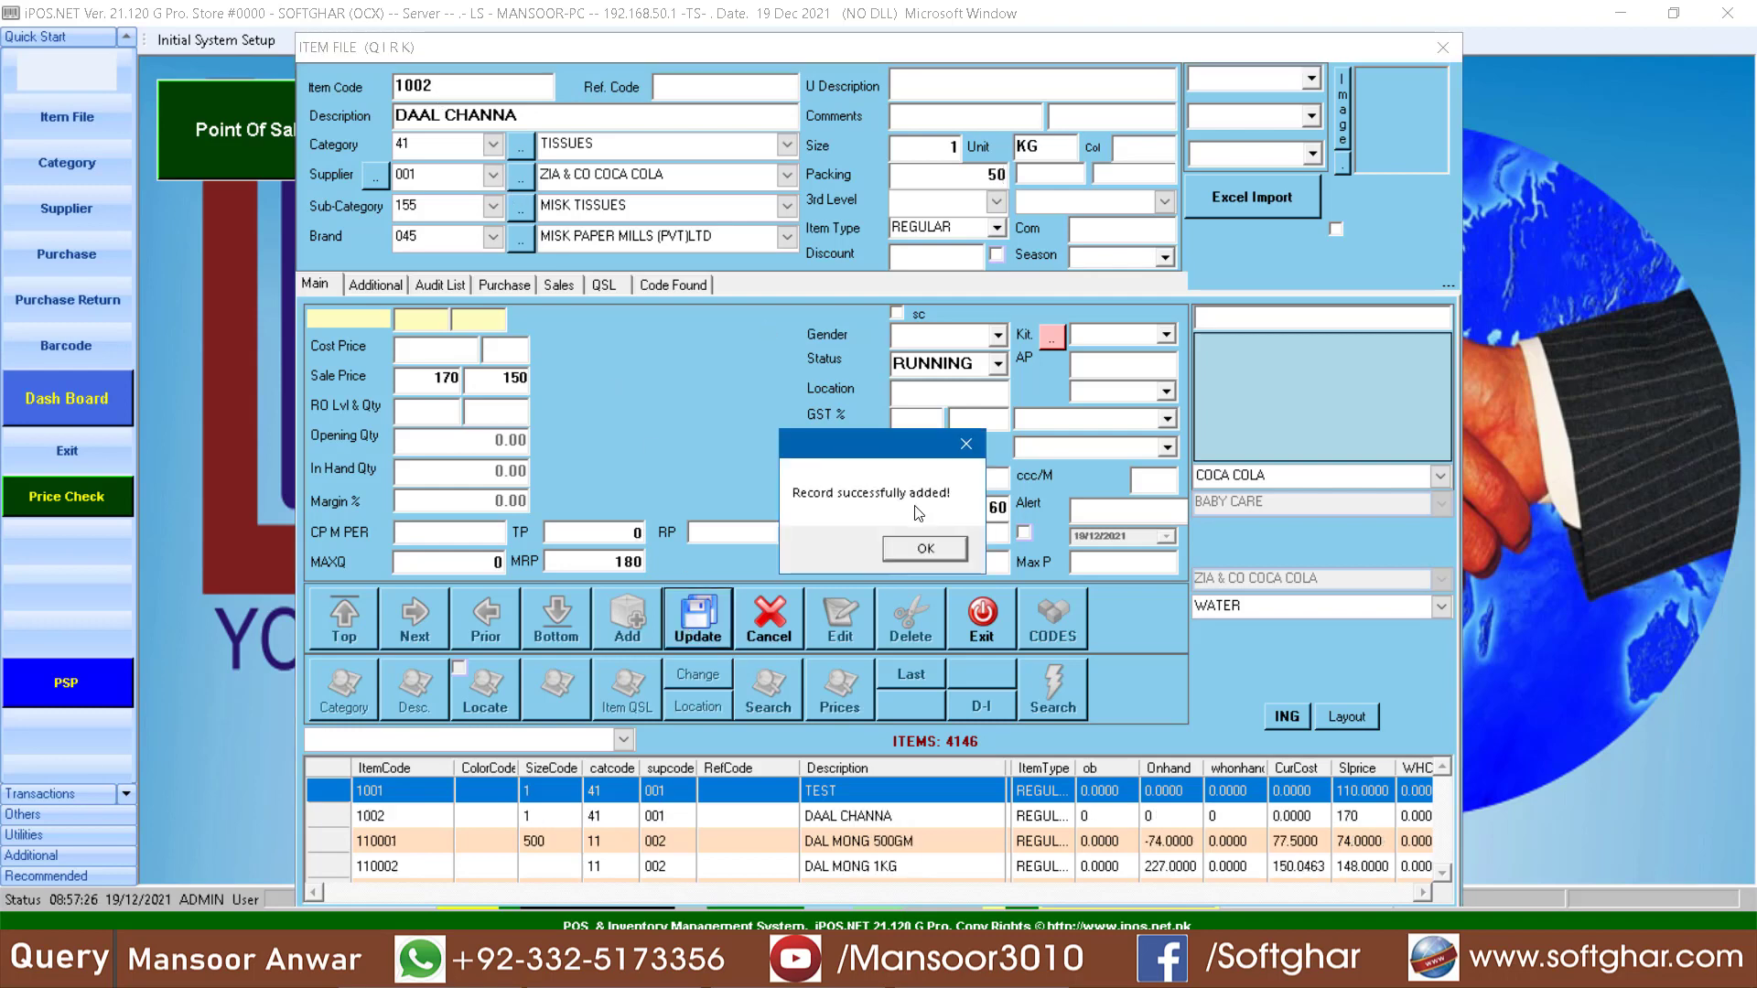
click(932, 551)
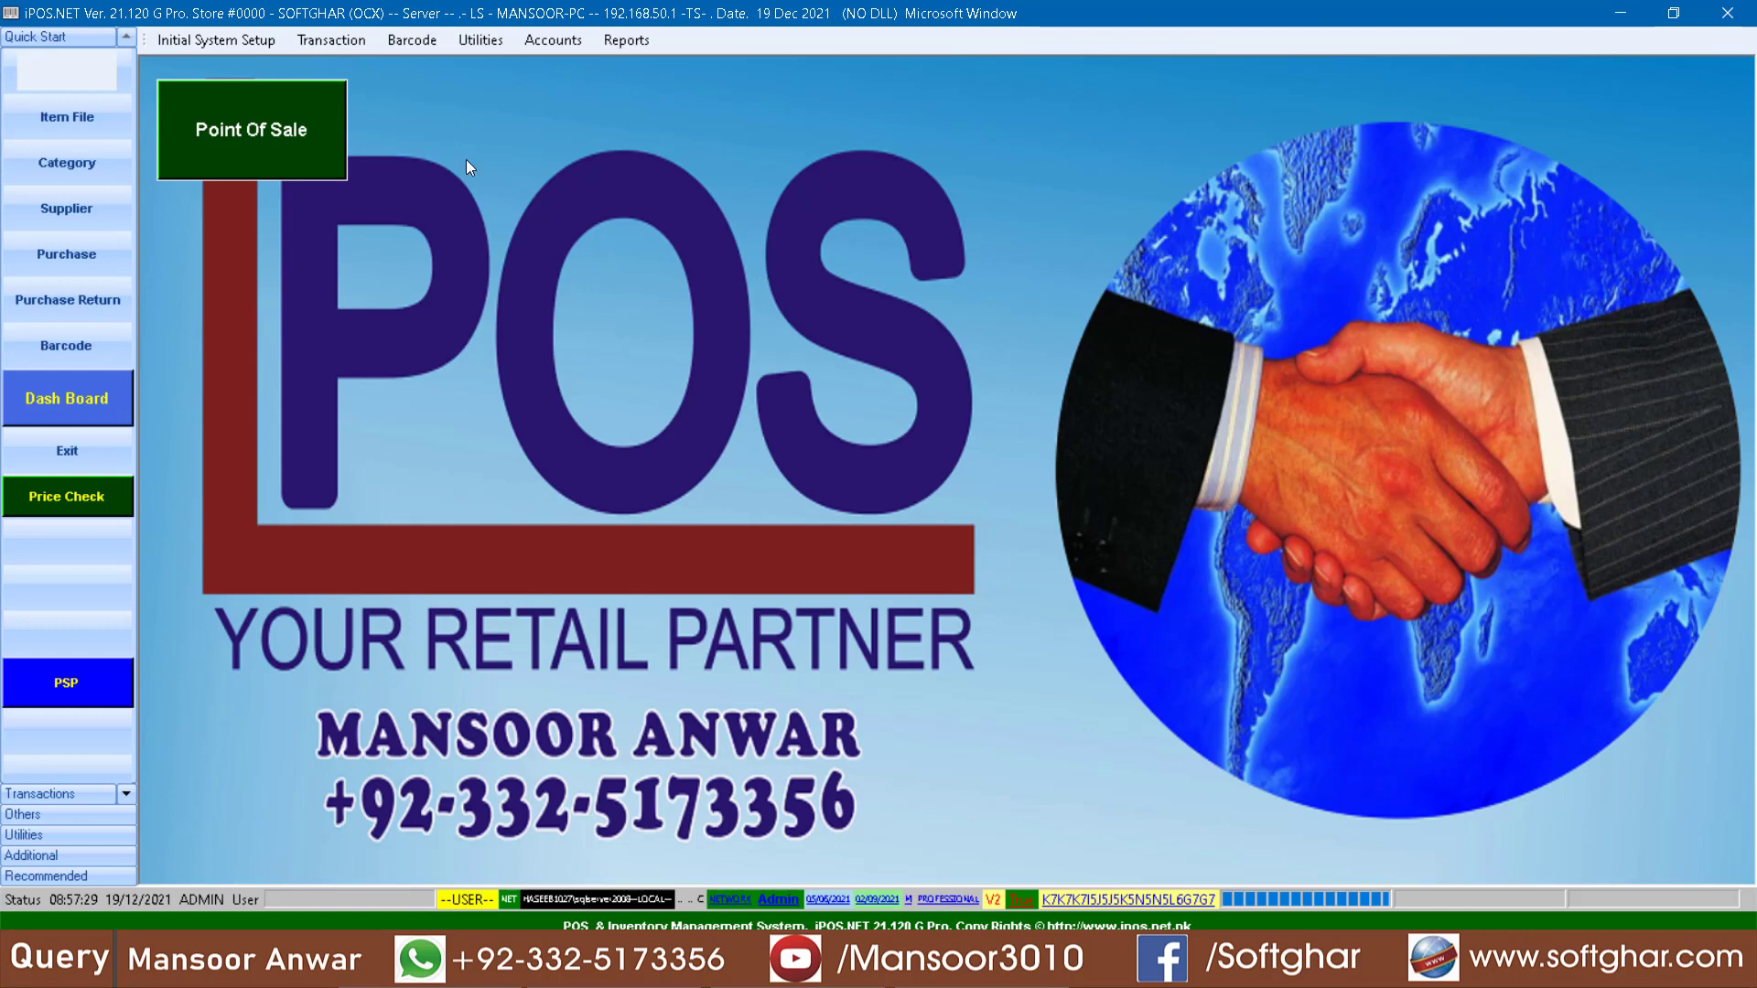
- Open the point of sale screen and add one unit of item 1002 to the bill
click(305, 144)
click(1330, 190)
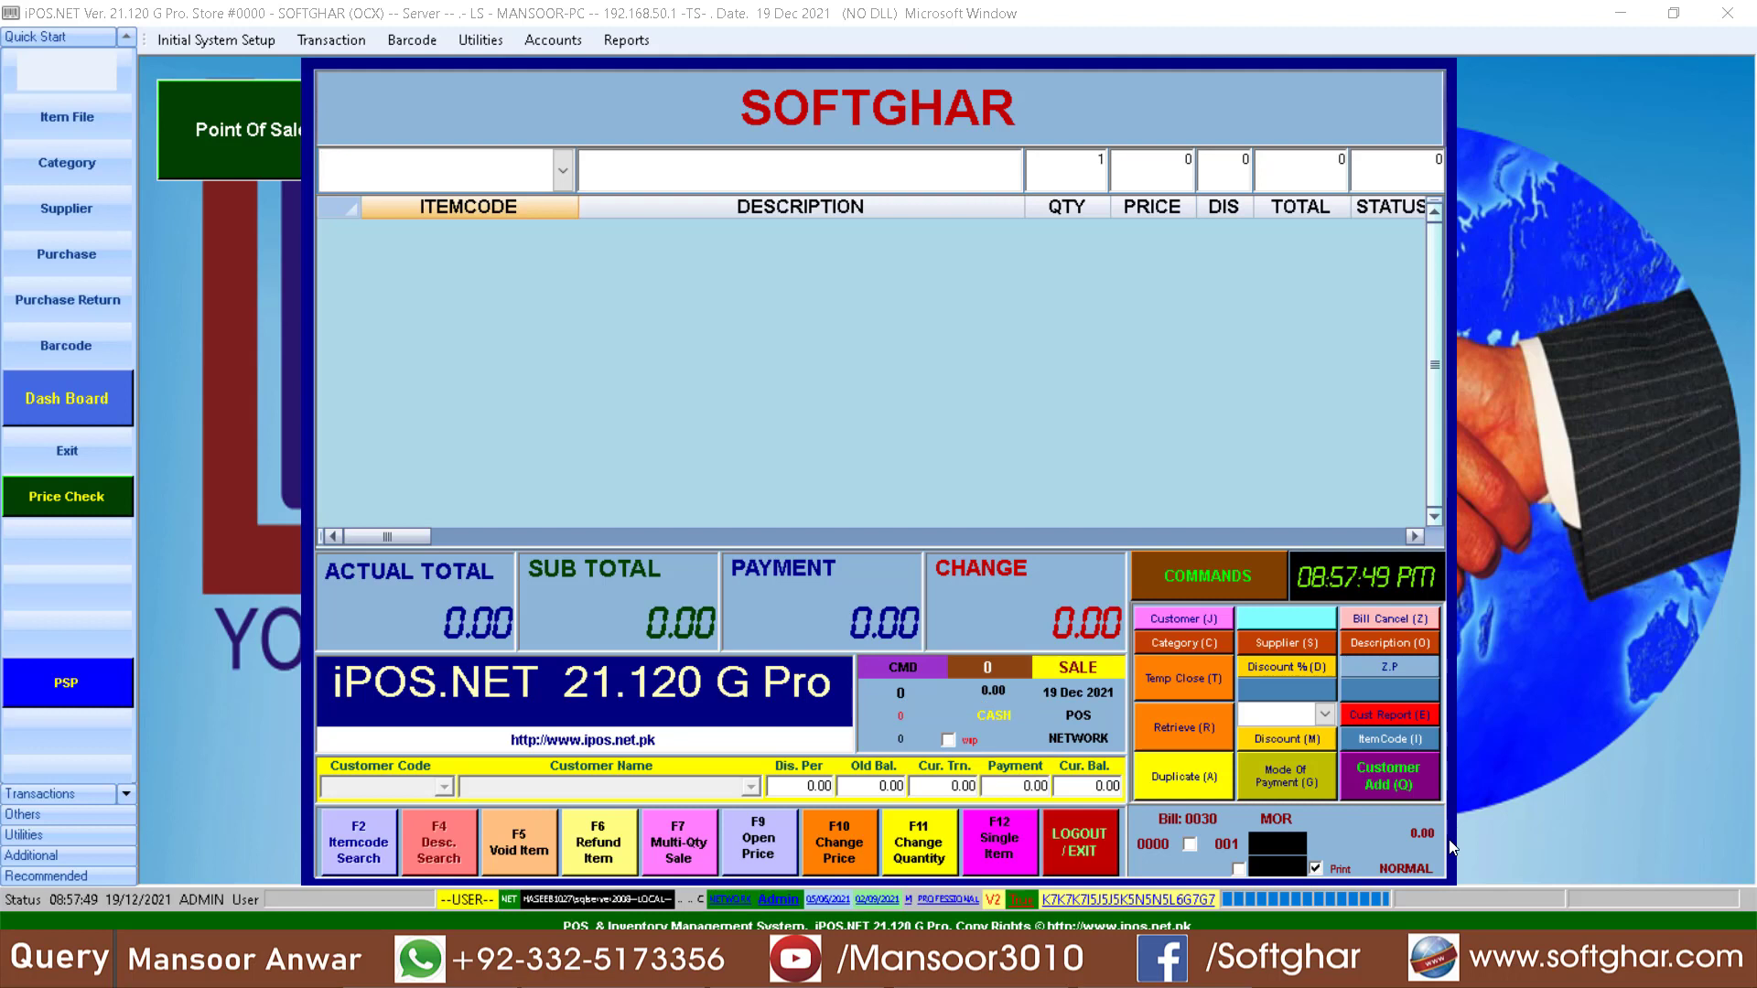
key(ctrl+w)
key(ctrl+w)
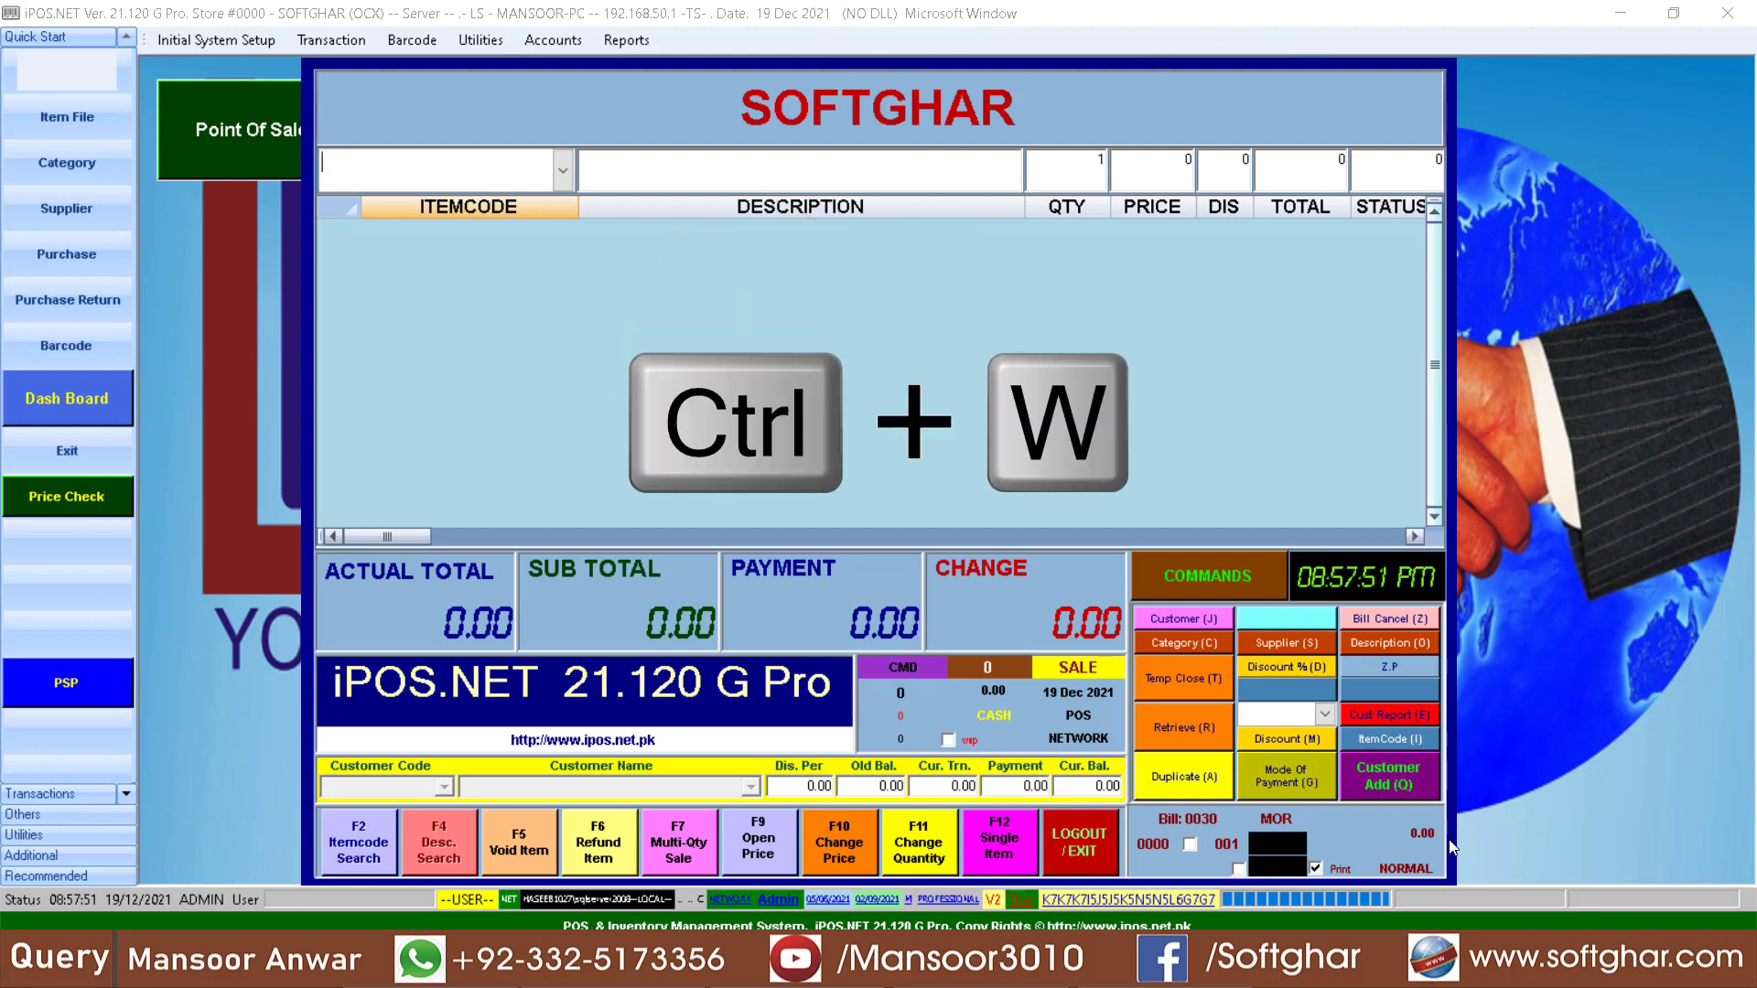
key(ctrl+w)
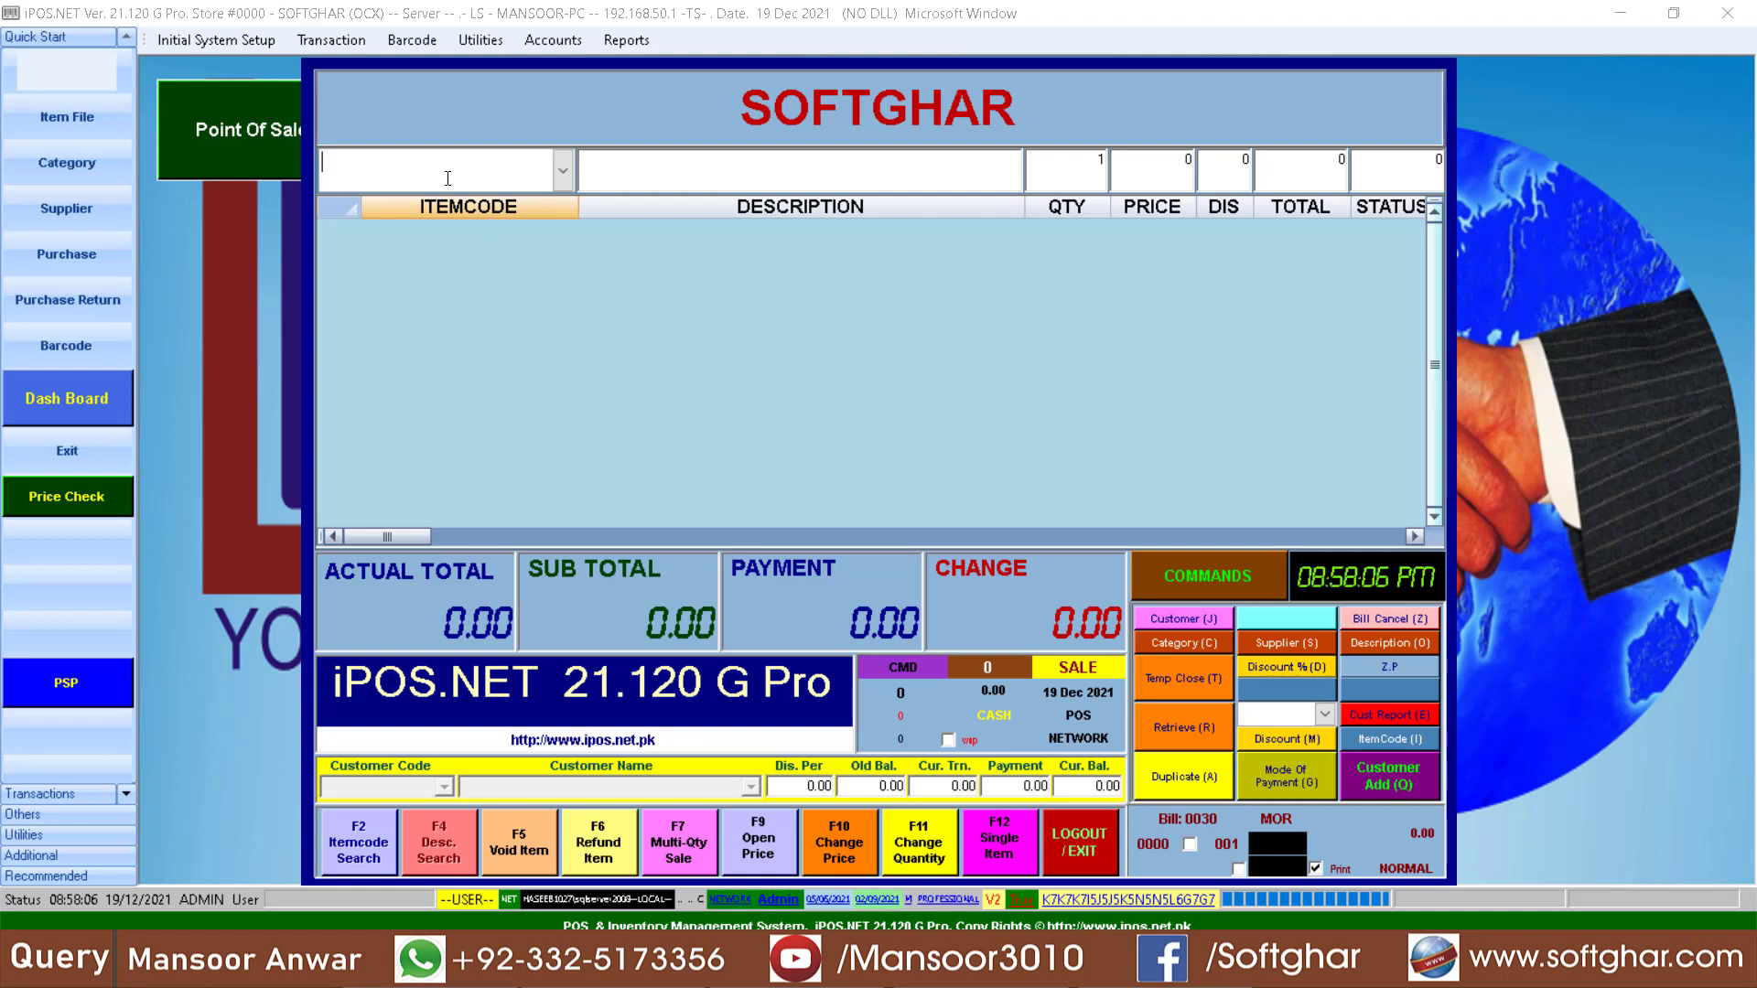
text(1002)
key(Return)
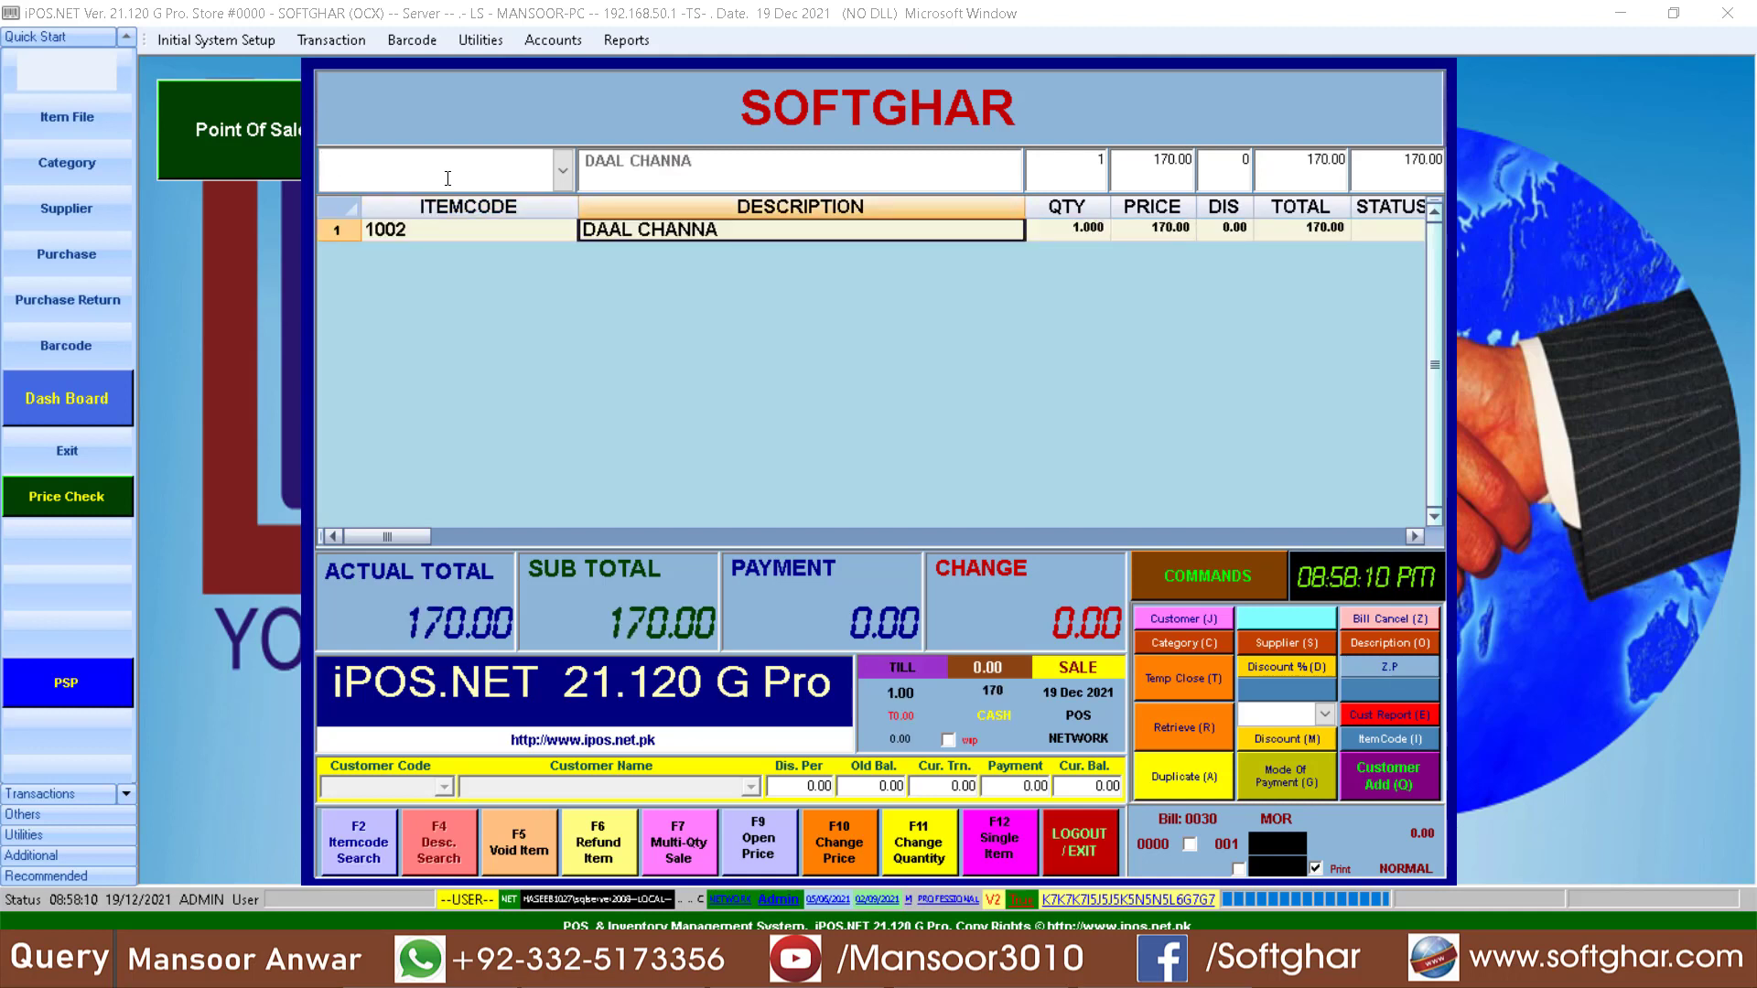
- Settle the bill with a payment of 200
key(Return)
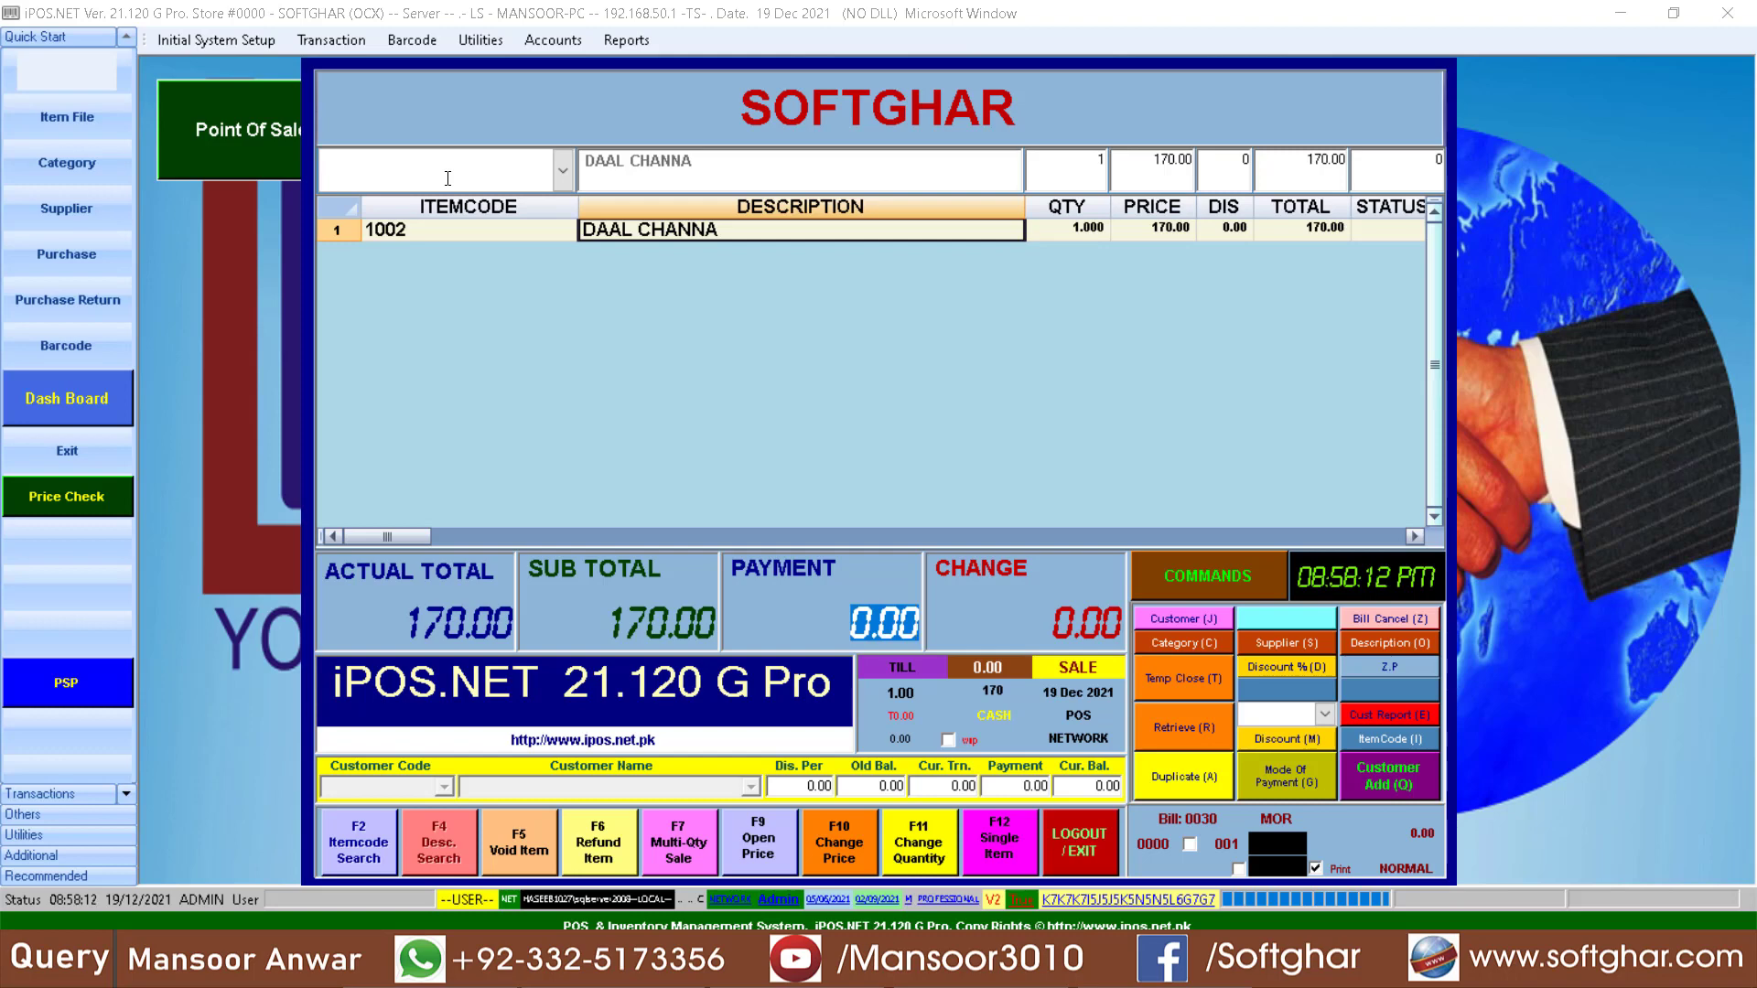
text(200)
key(Return)
- Display the duplicate of the latest bill and enlarge the receipt preview to 200%
click(1203, 763)
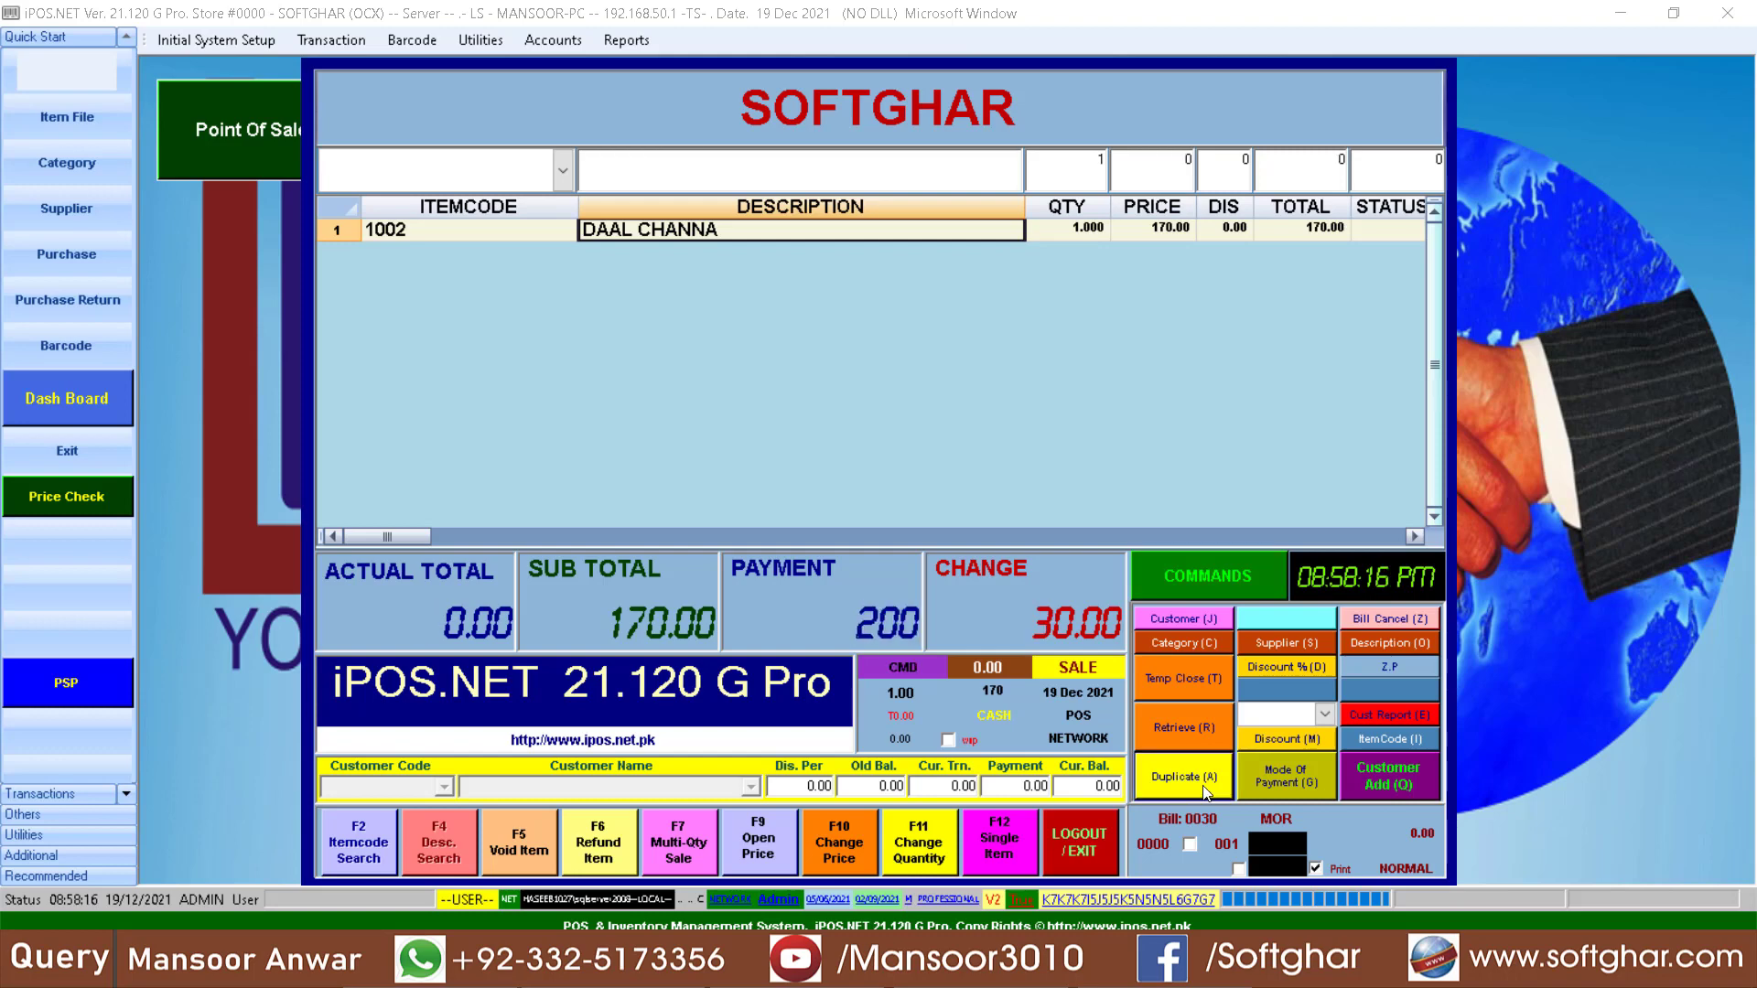
click(1307, 795)
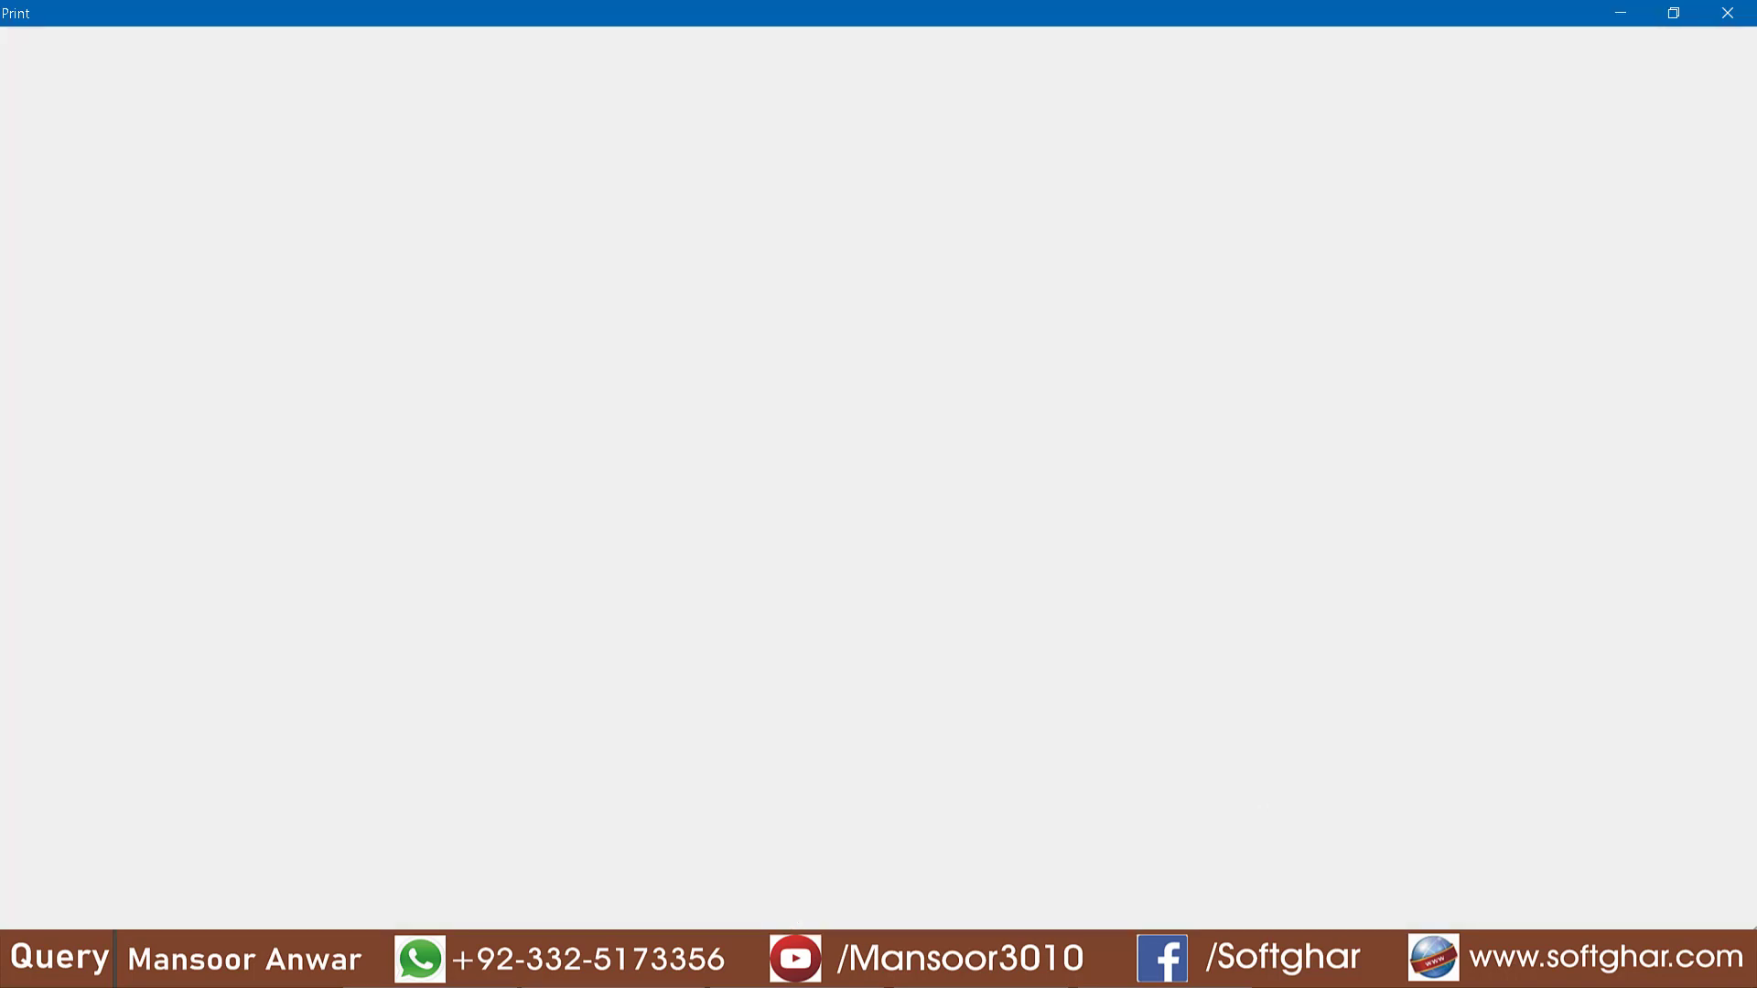
double_click(217, 604)
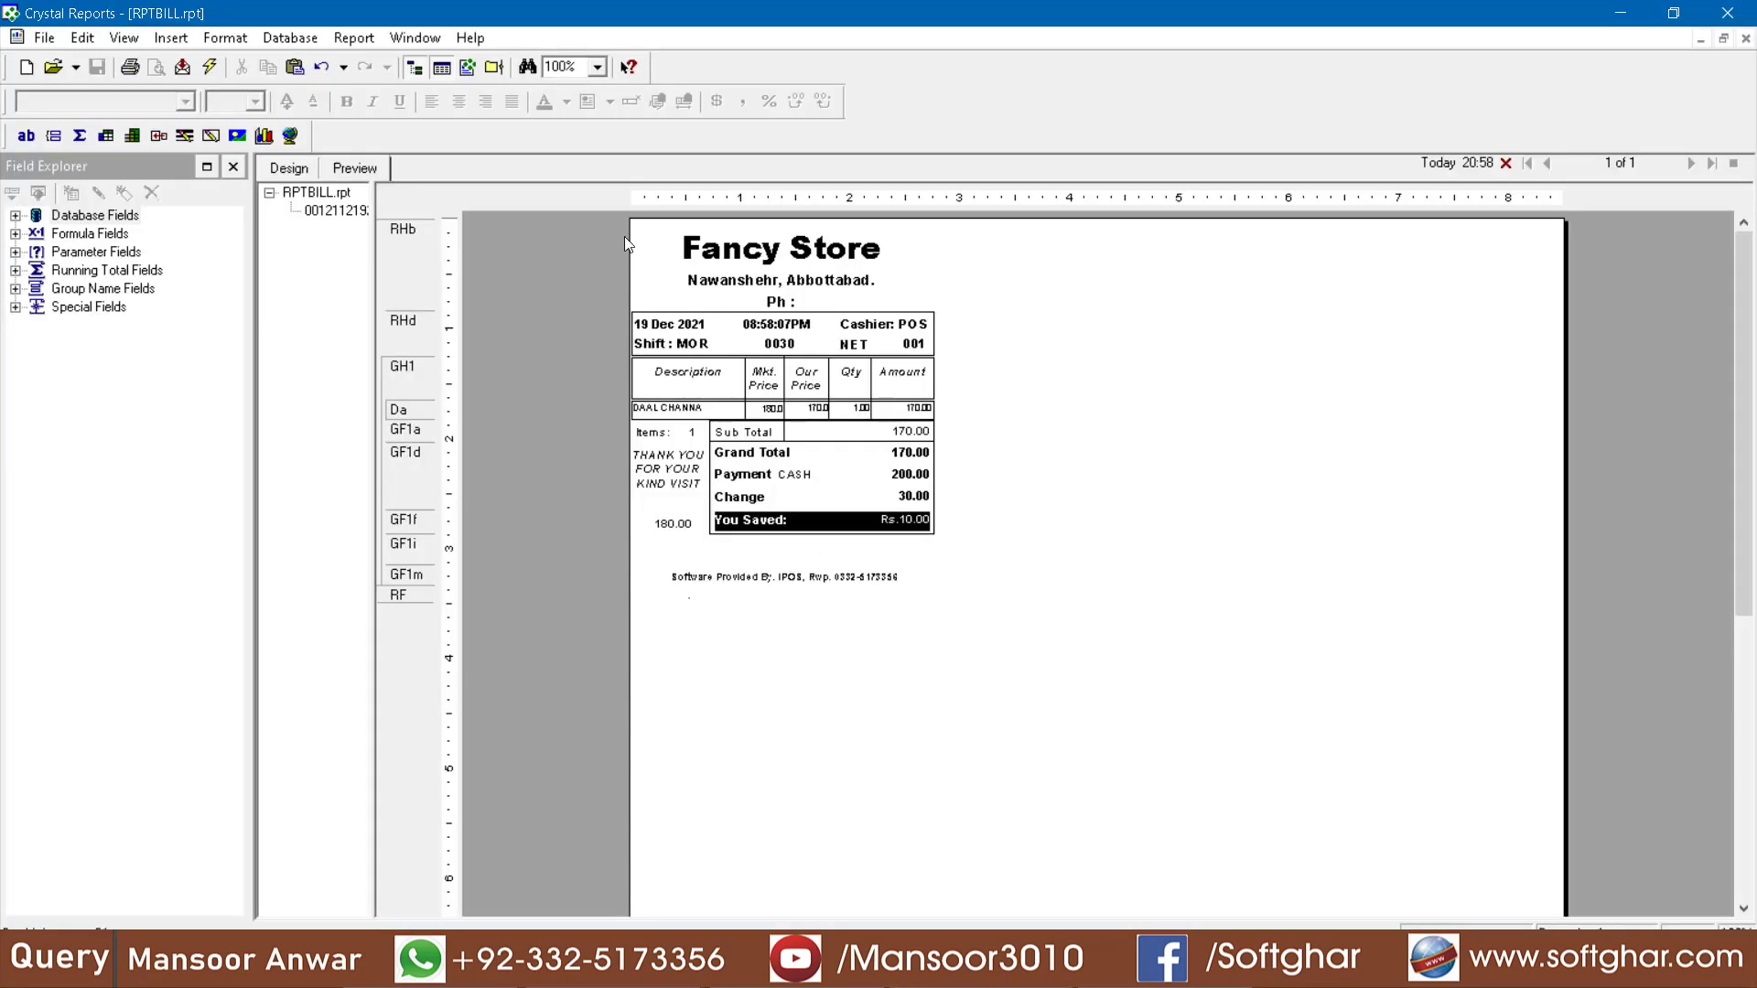
double_click(560, 67)
text(200)
key(Return)
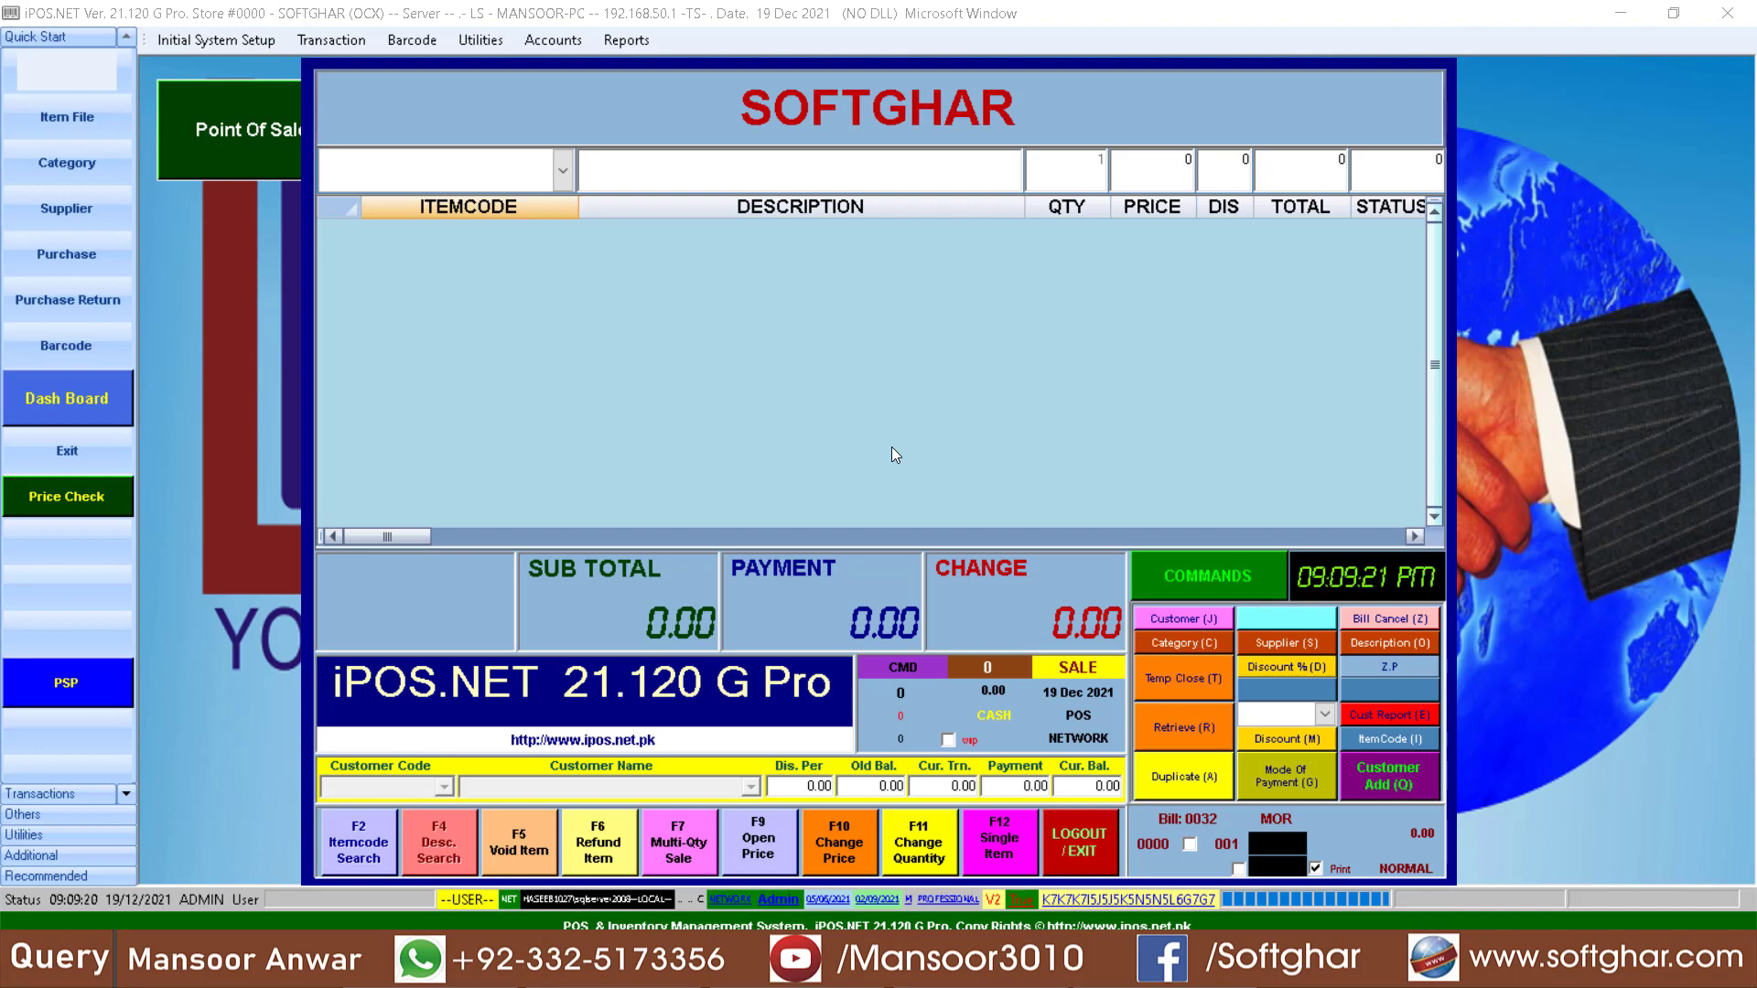
- Add item 1002 to the new bill with a quantity of 5, using the + prefix on the item code
click(398, 168)
text(+1002)
key(Return)
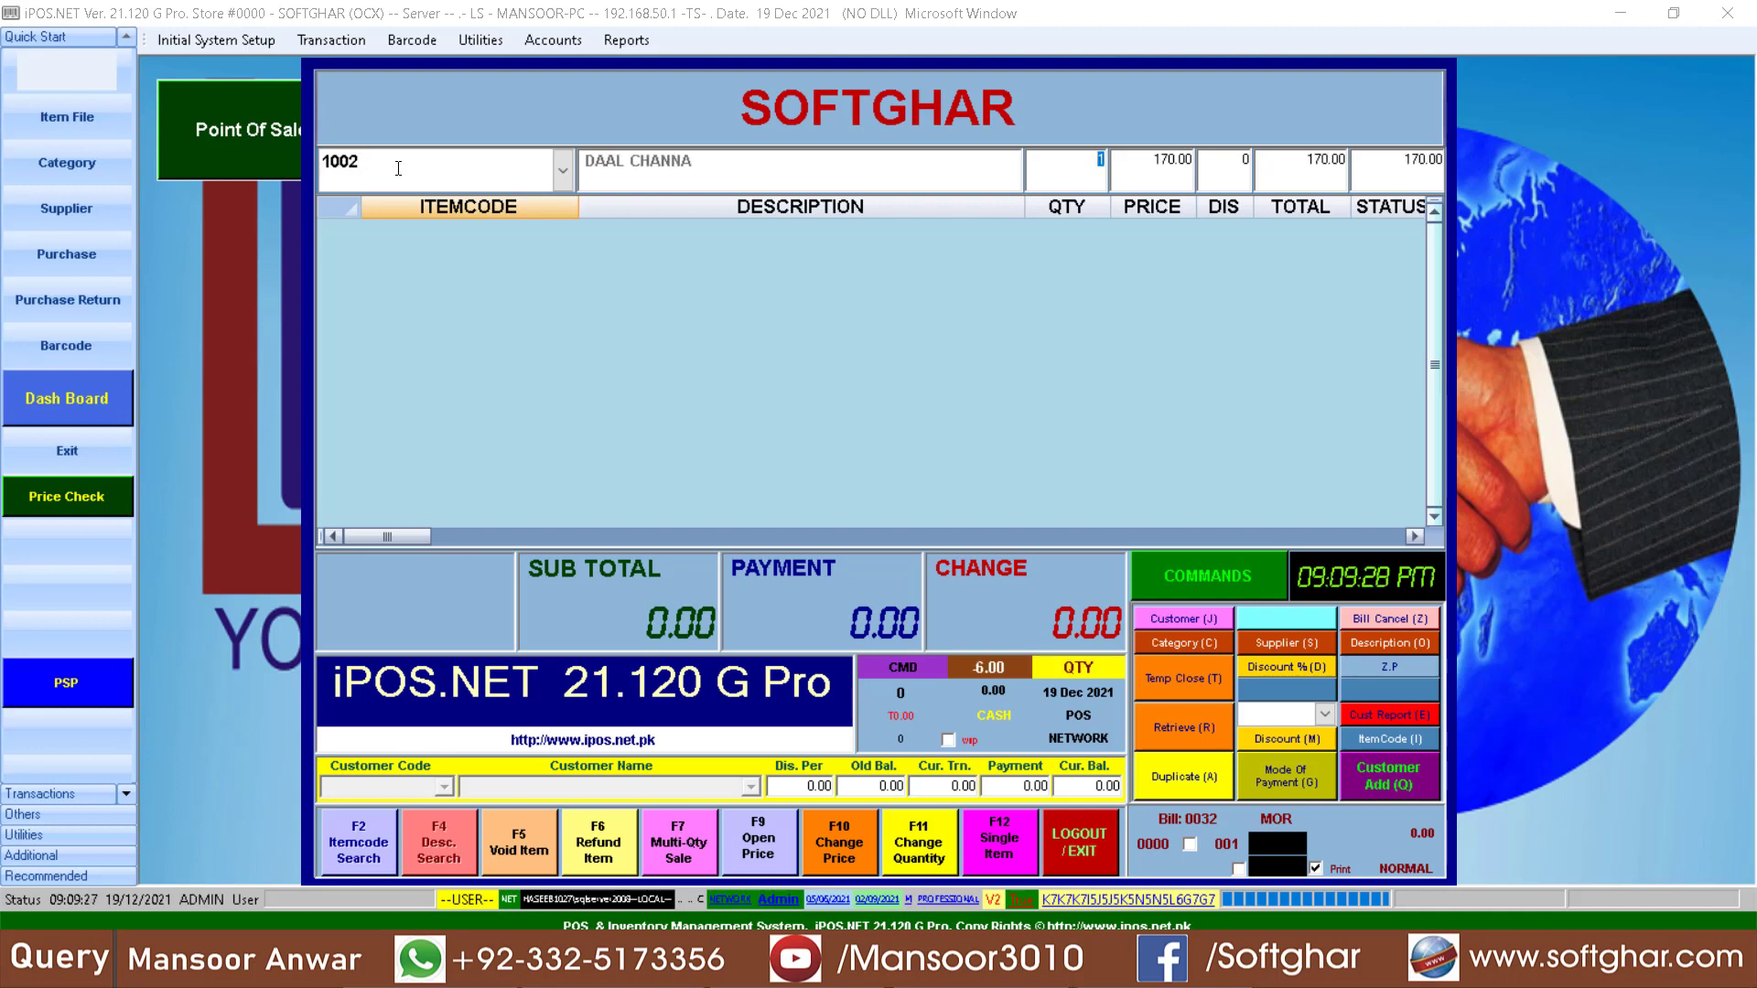
text(5)
key(Return)
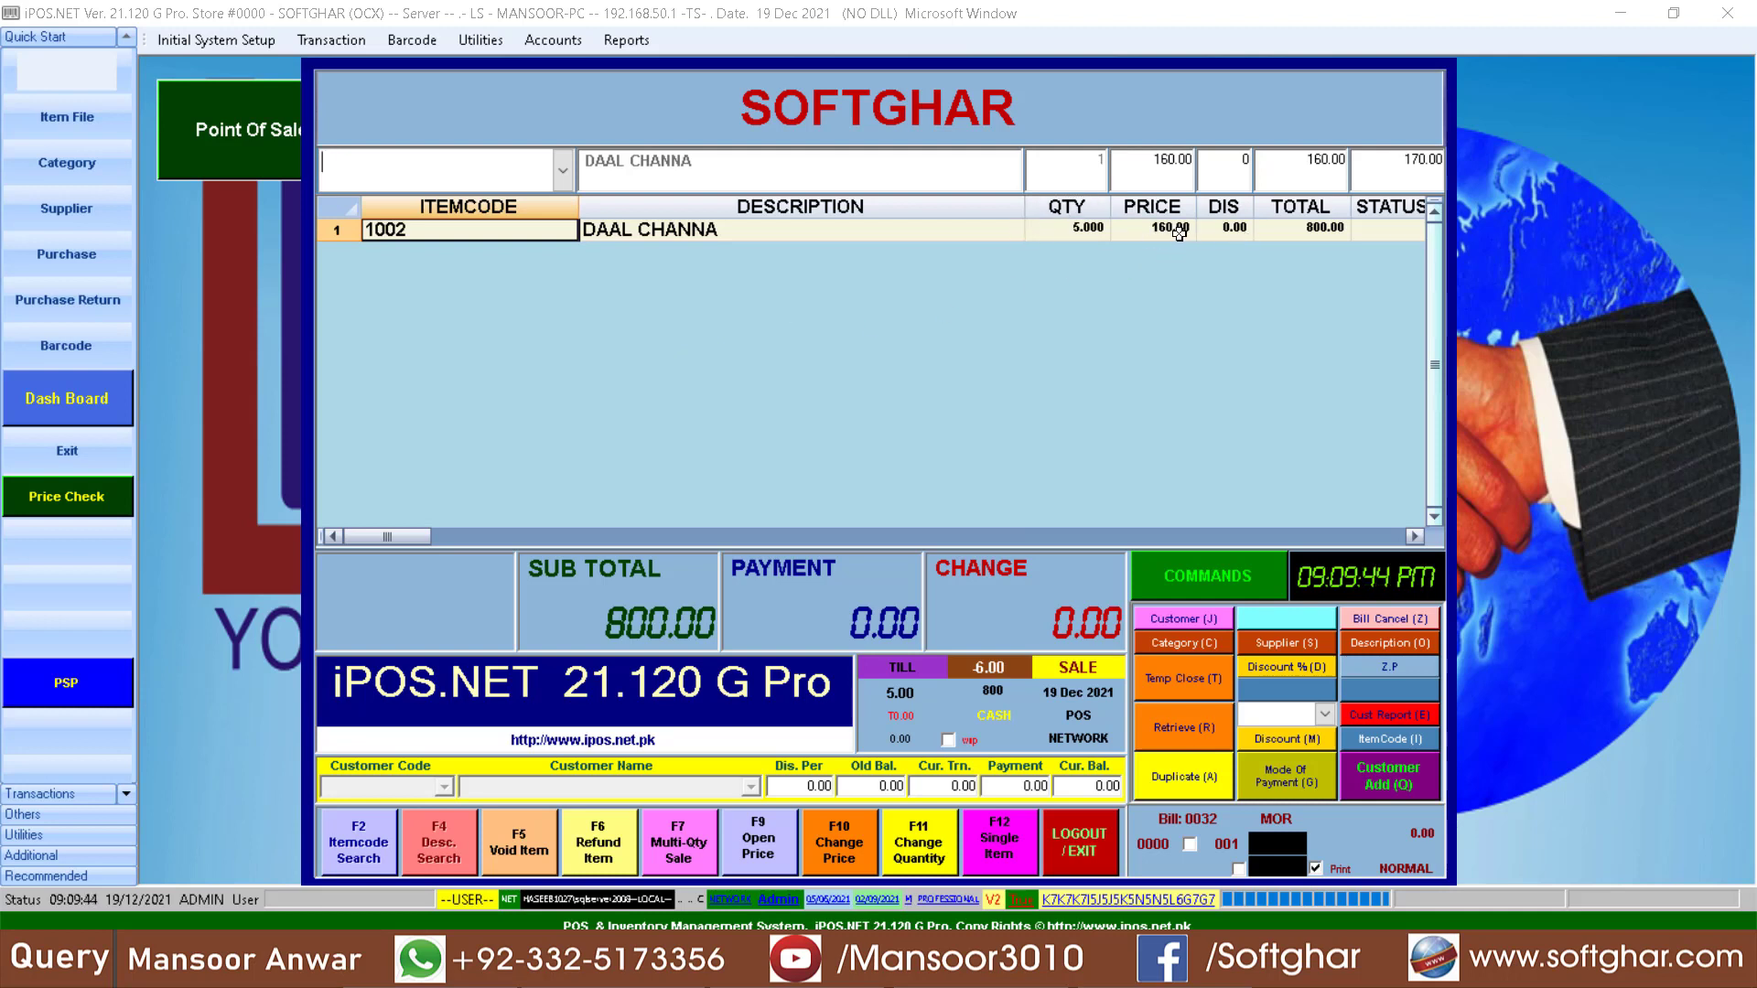
- Settle the bill with a payment of 1000 and display its duplicate receipt
text(1000)
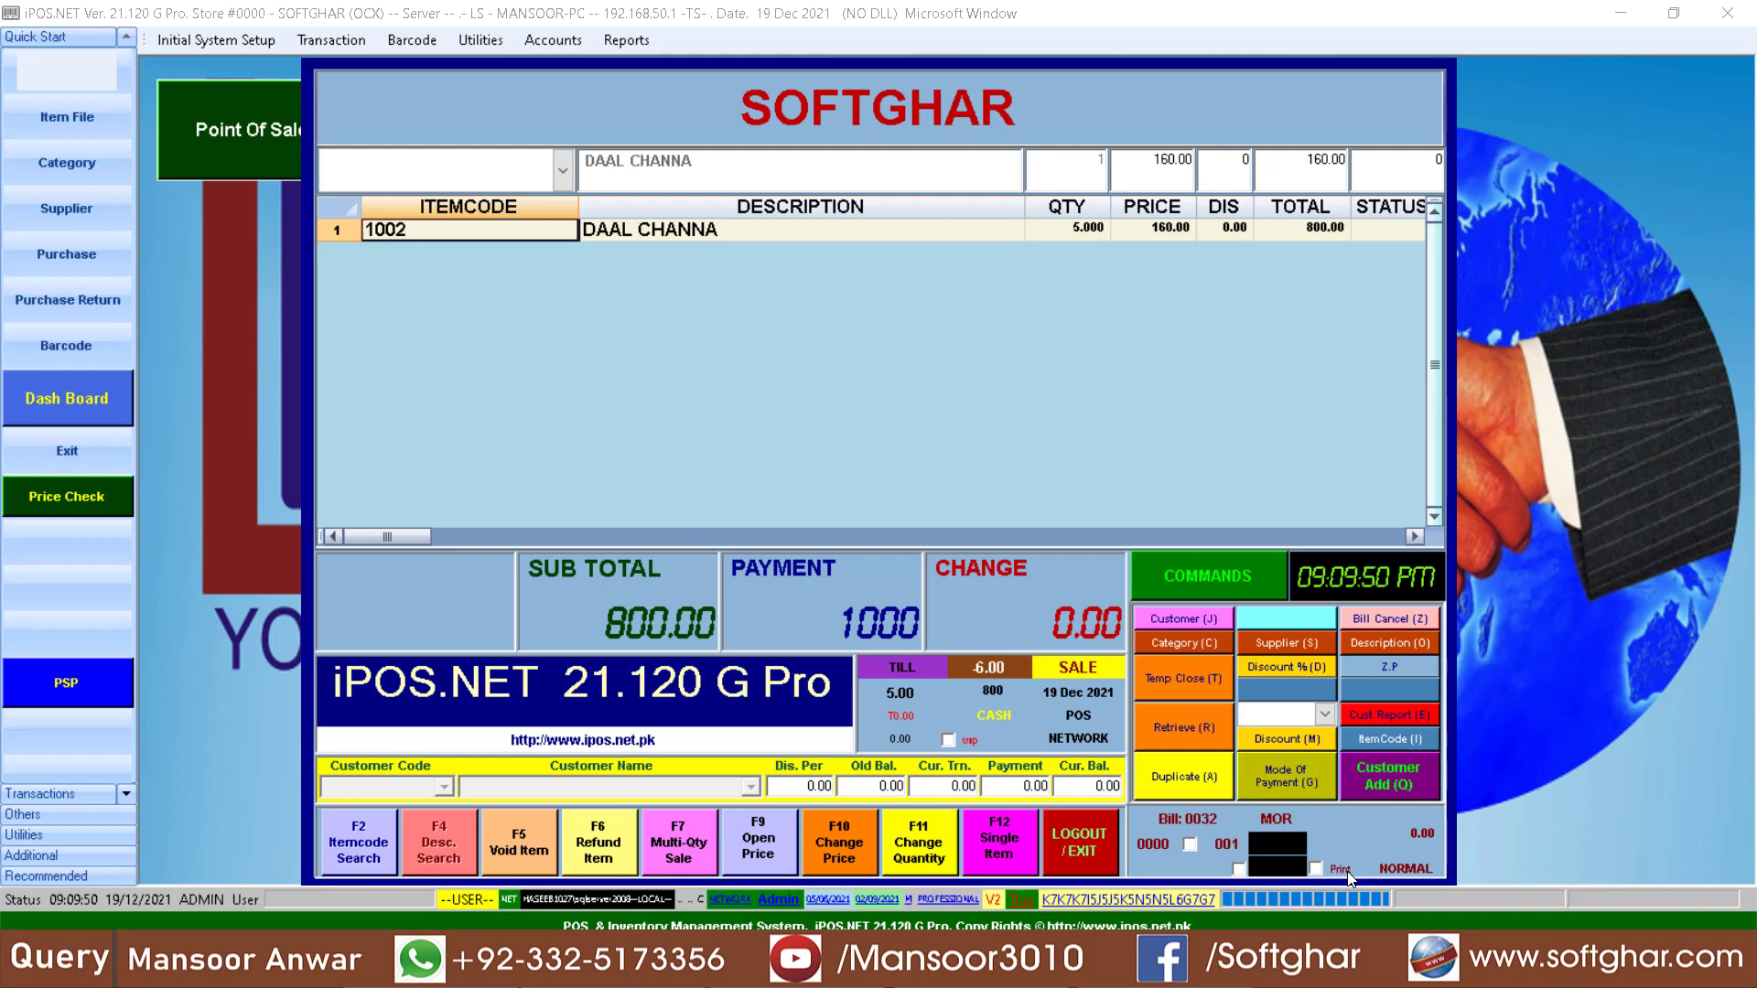
key(Return)
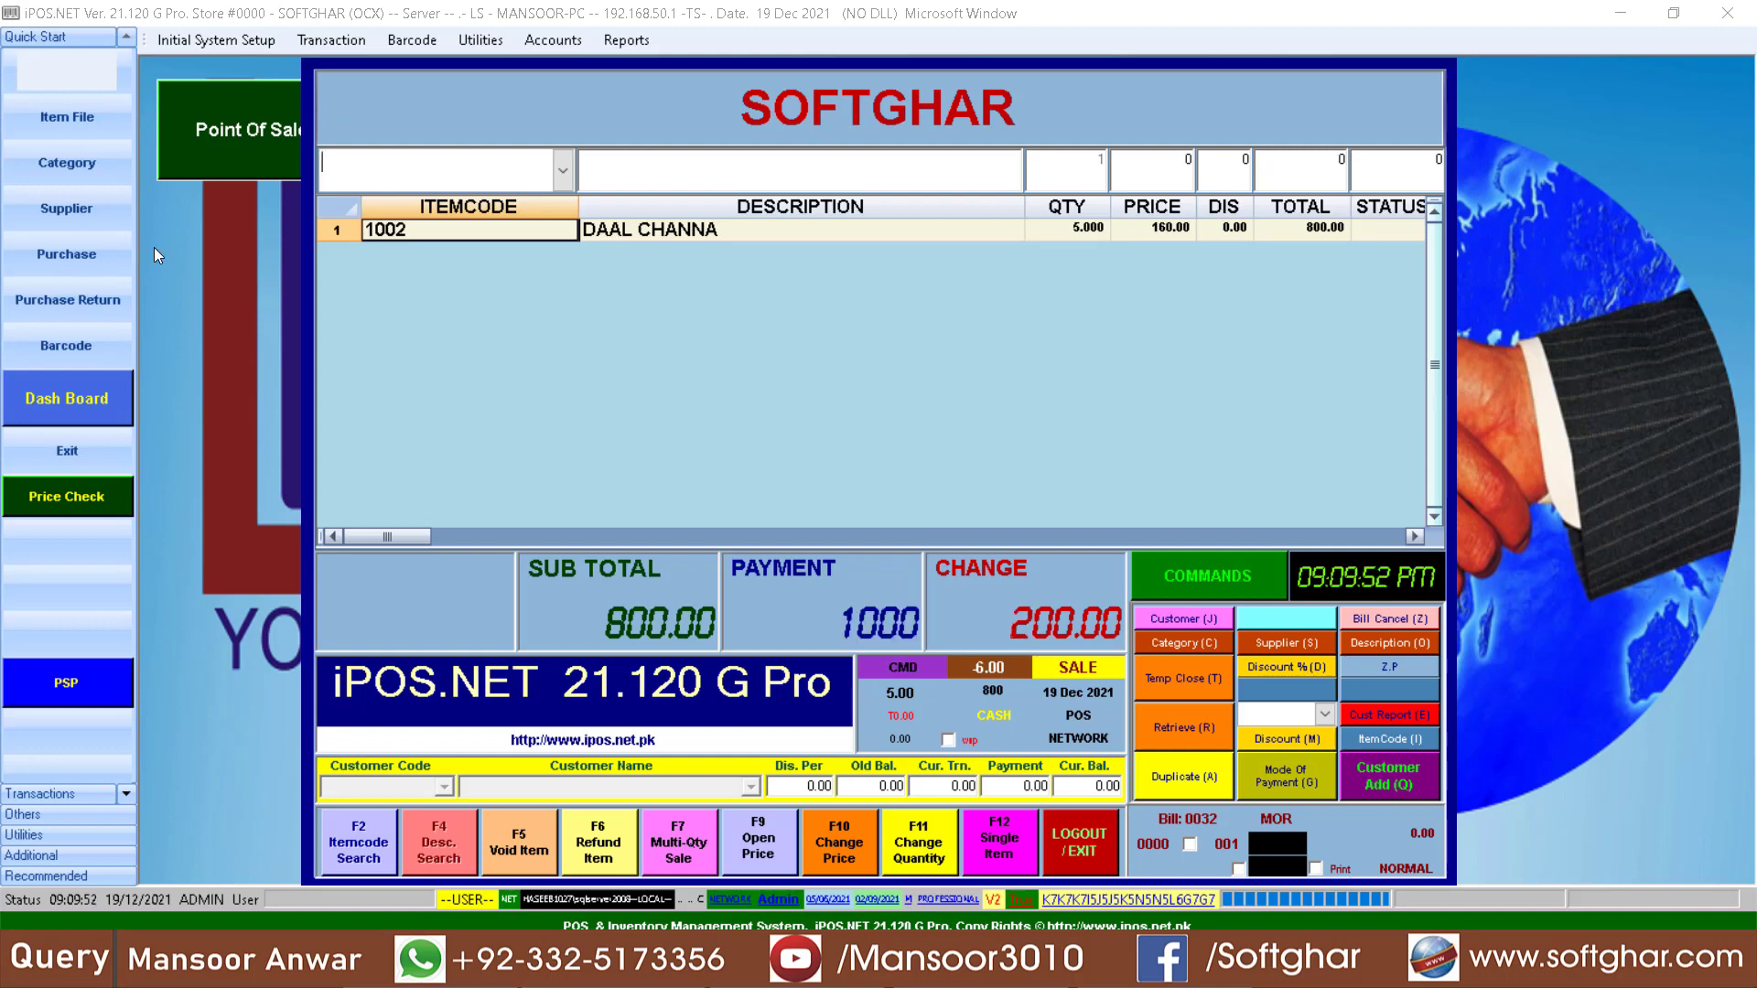
click(1182, 781)
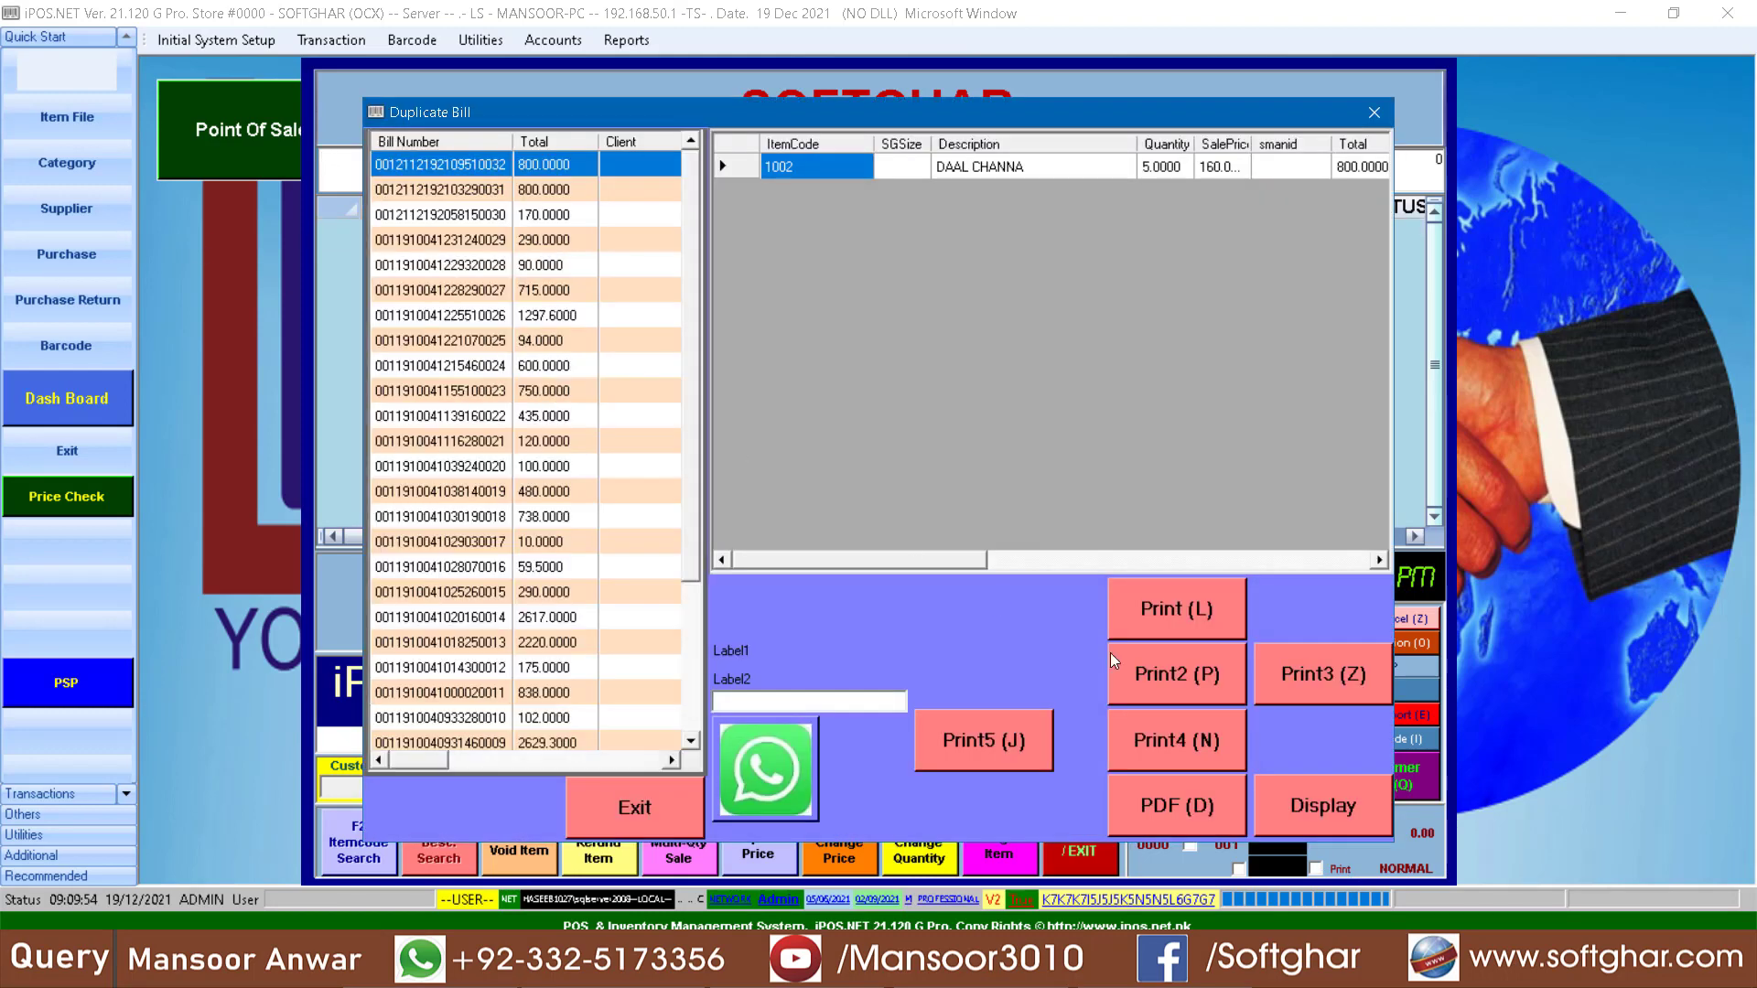
click(1303, 791)
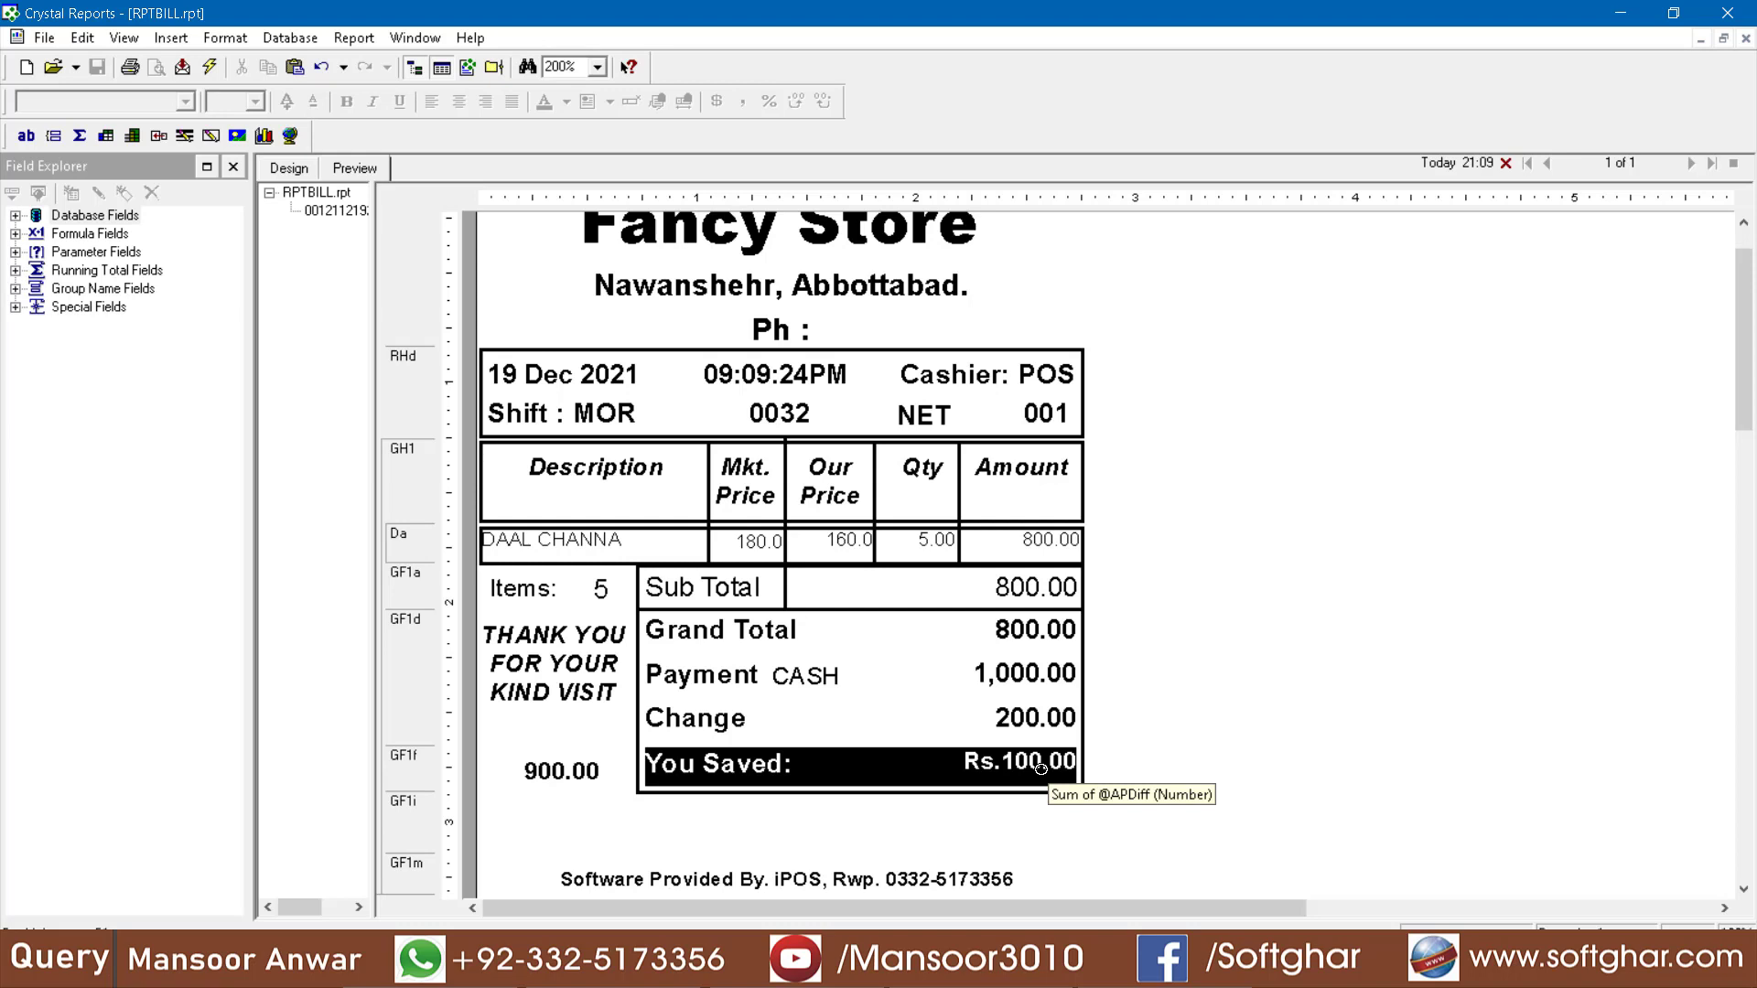
- Return to the sale screen and, with the wsp option turned on, add item 1002 to a new bill
mouse_move(797, 968)
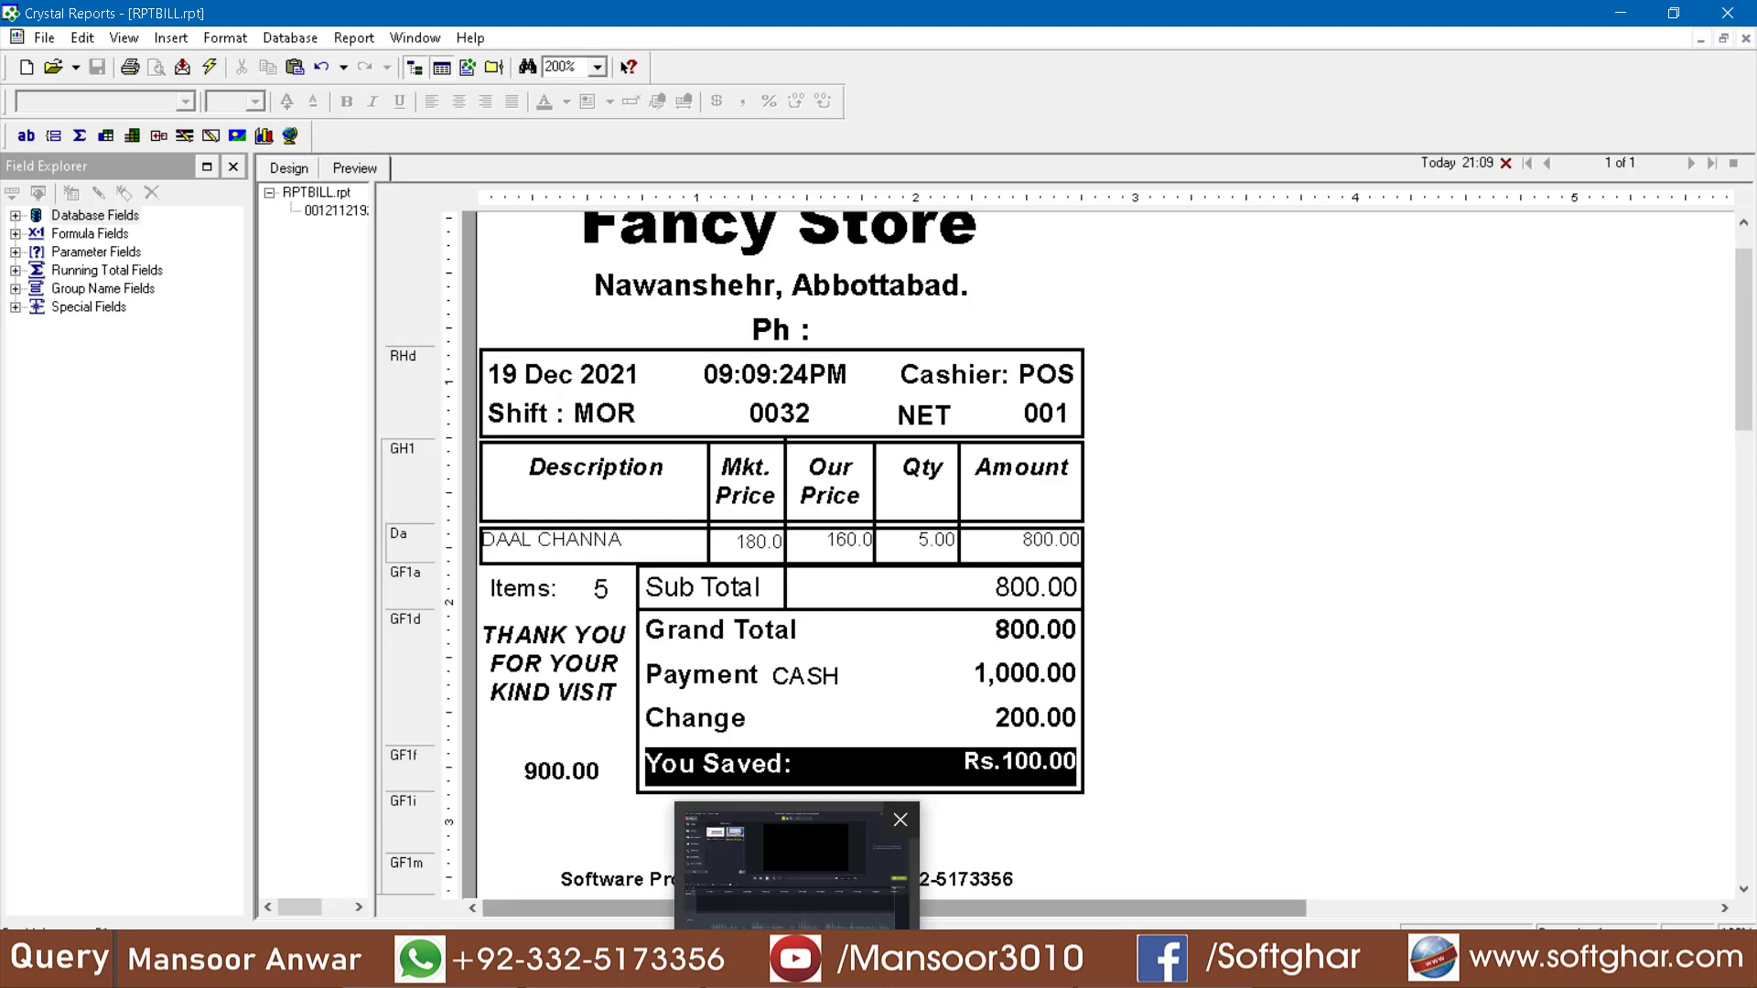
click(796, 856)
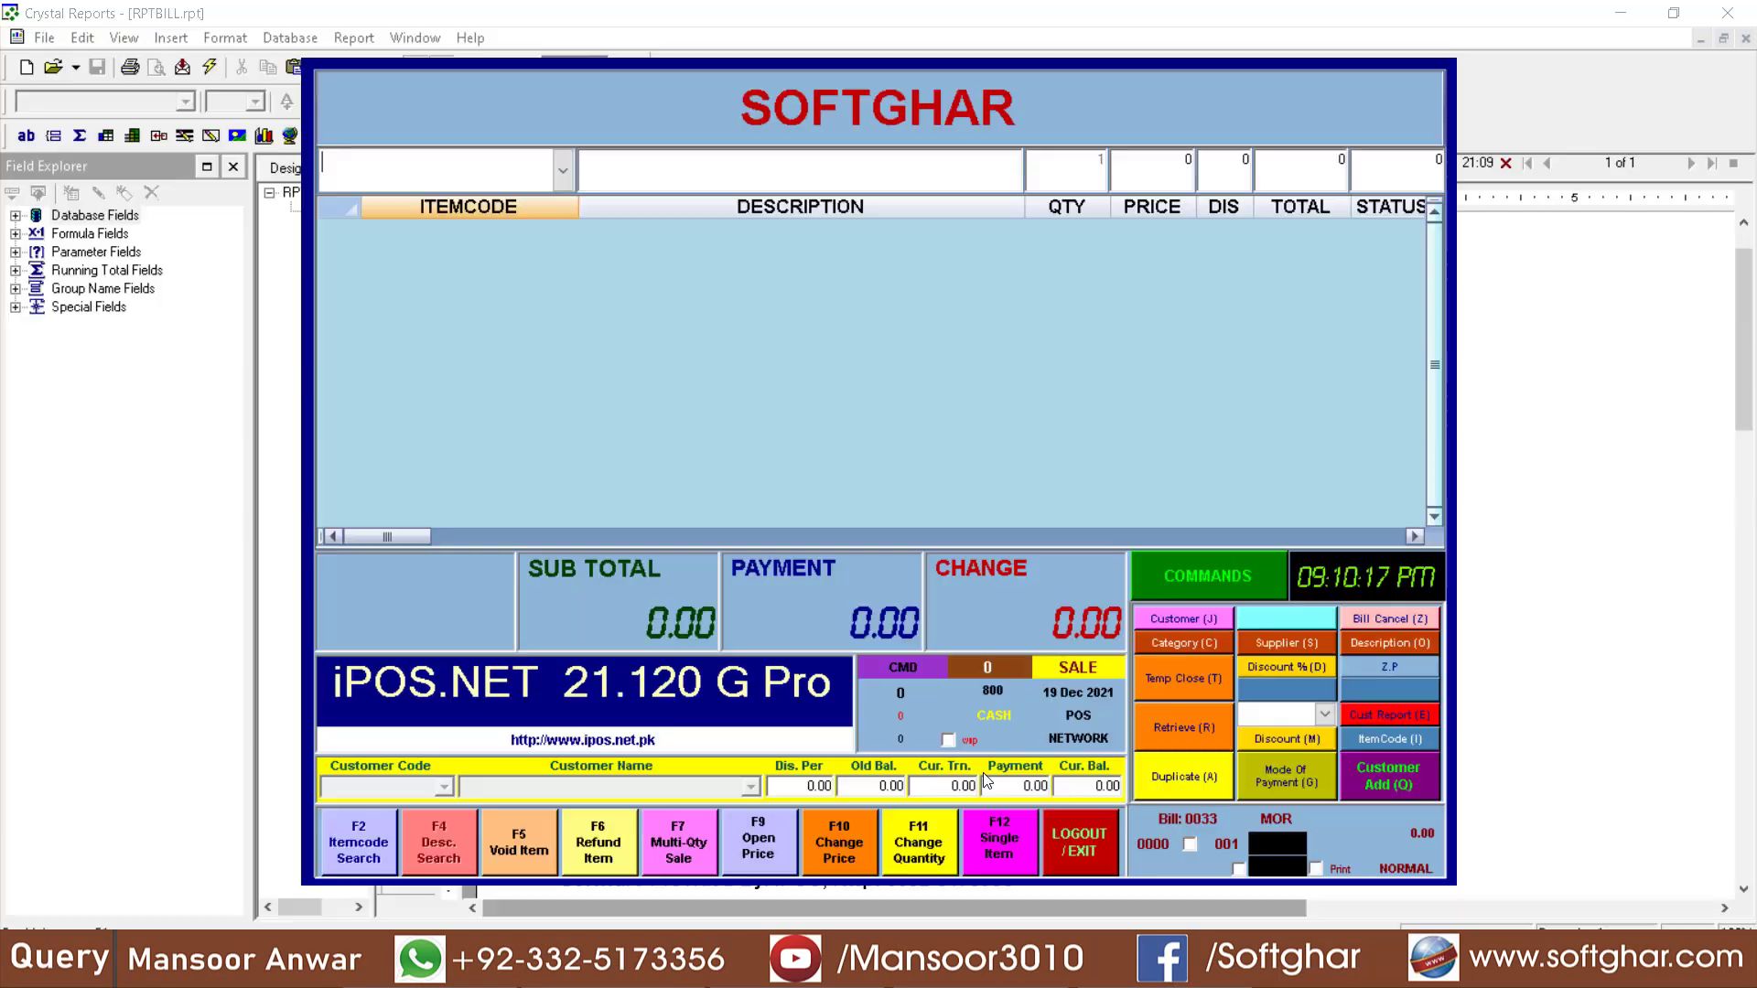
click(961, 743)
click(1616, 13)
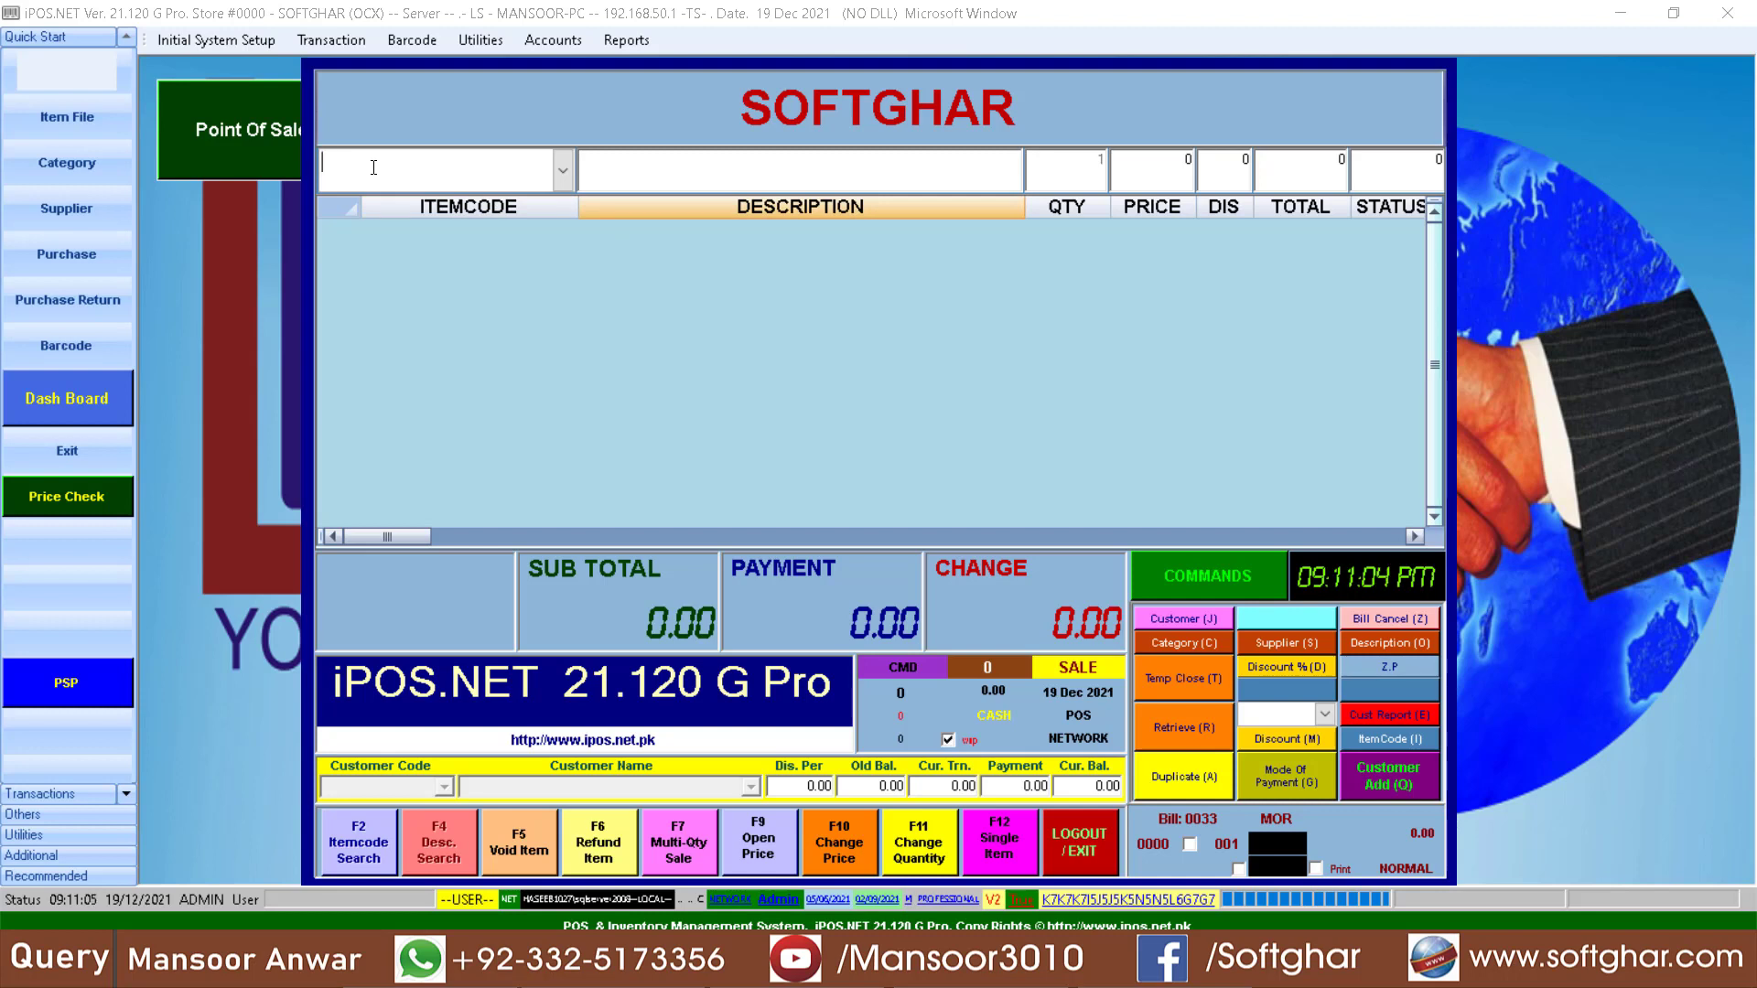
text(1002)
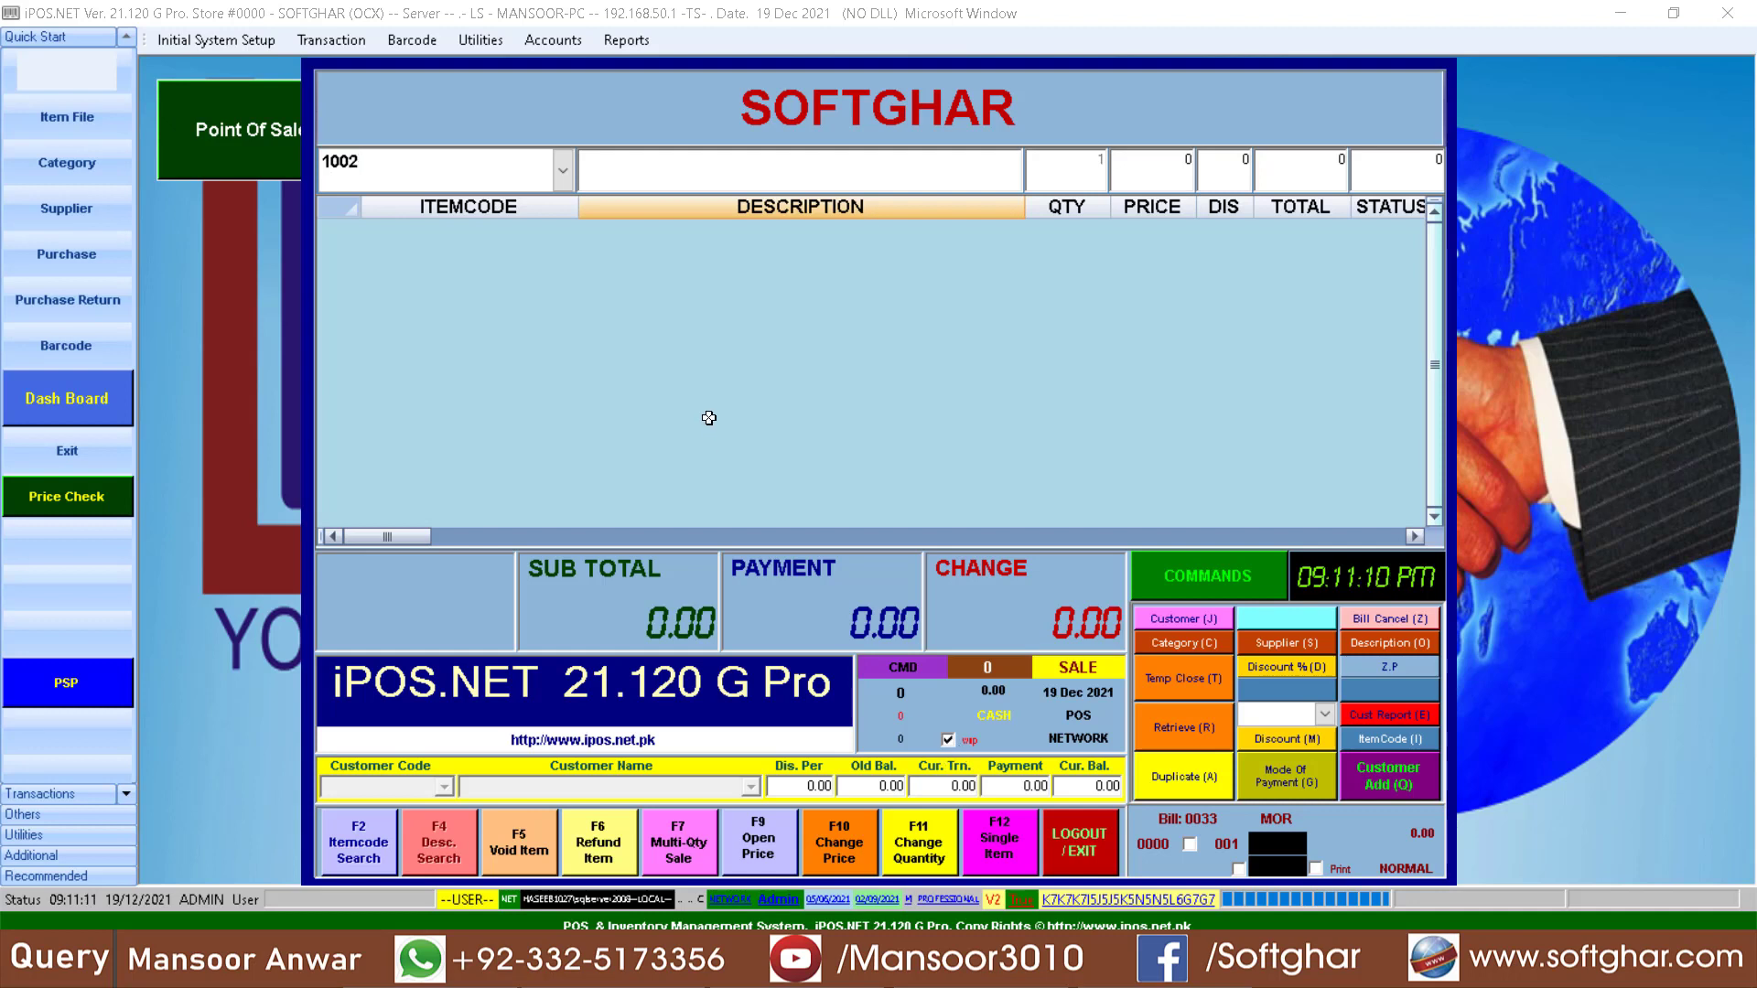
key(Return)
- Add item 1002 with a quantity of 50 to a new bill while the wsp option is off
text(+1002)
key(Return)
text(50)
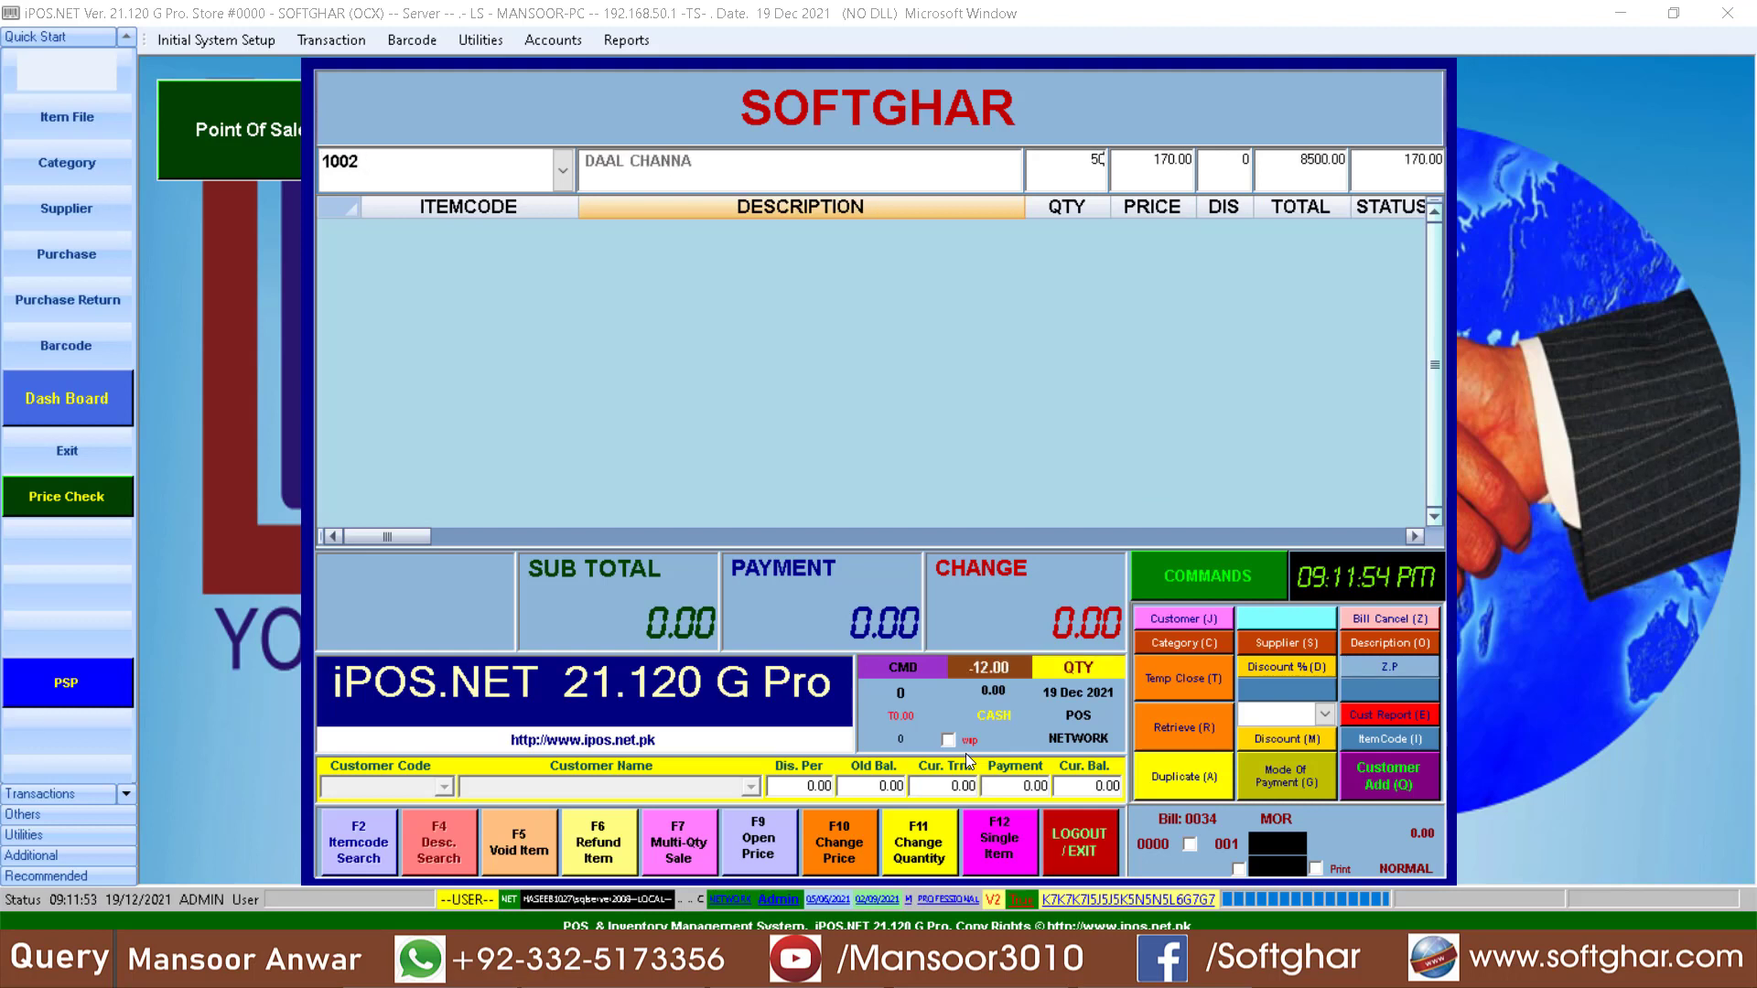
key(Return)
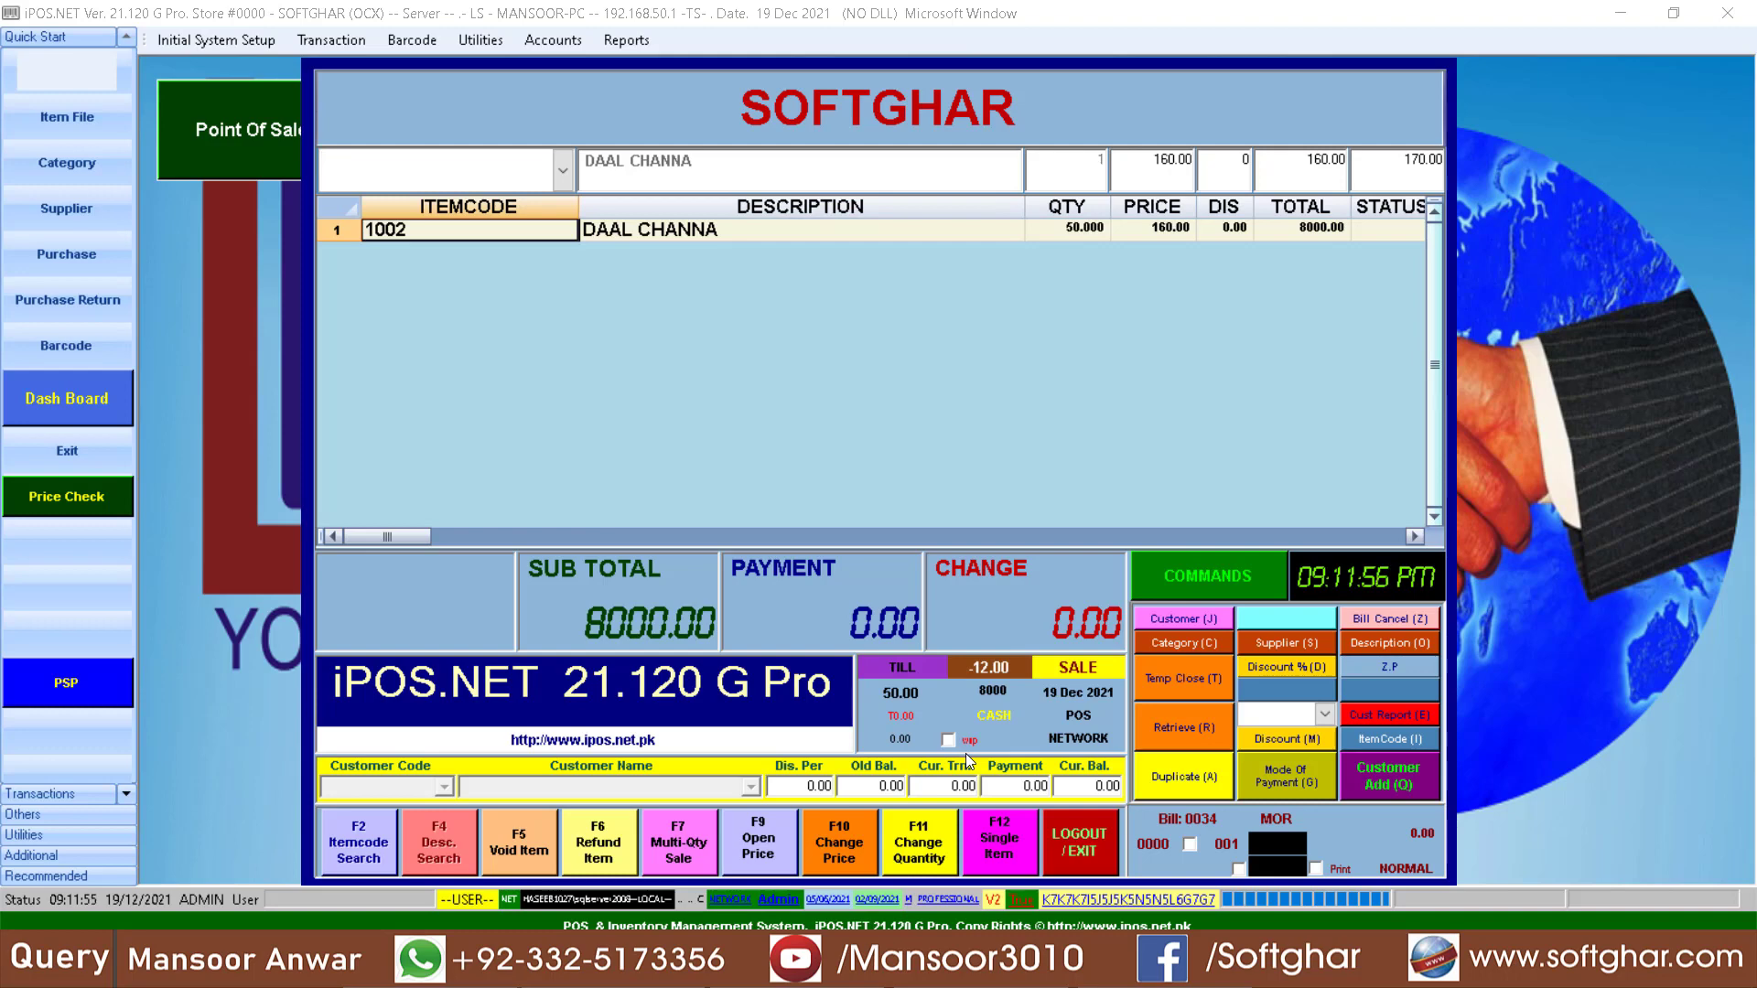
- Cancel the current bill for the 50 units
key(ctrl+z)
text(**)
key(Return)
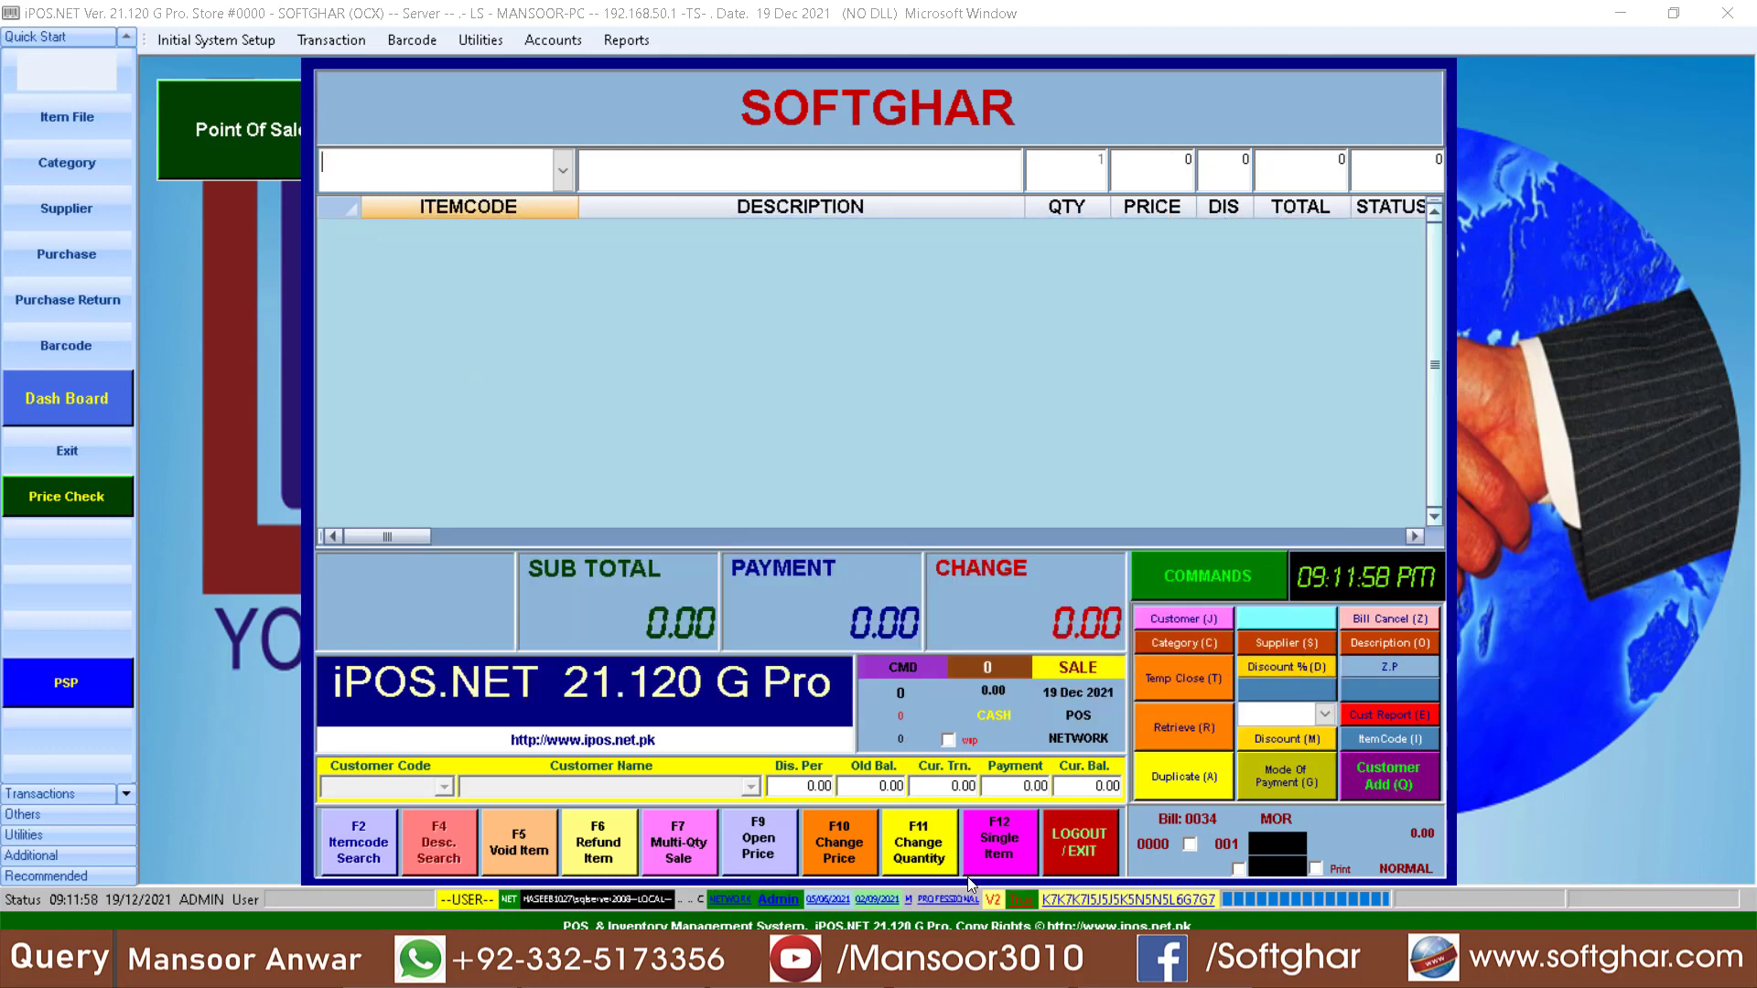
- Turn on the wsp option and add item 1002 to the bill with a quantity of 50
click(948, 740)
text(+1002)
key(Return)
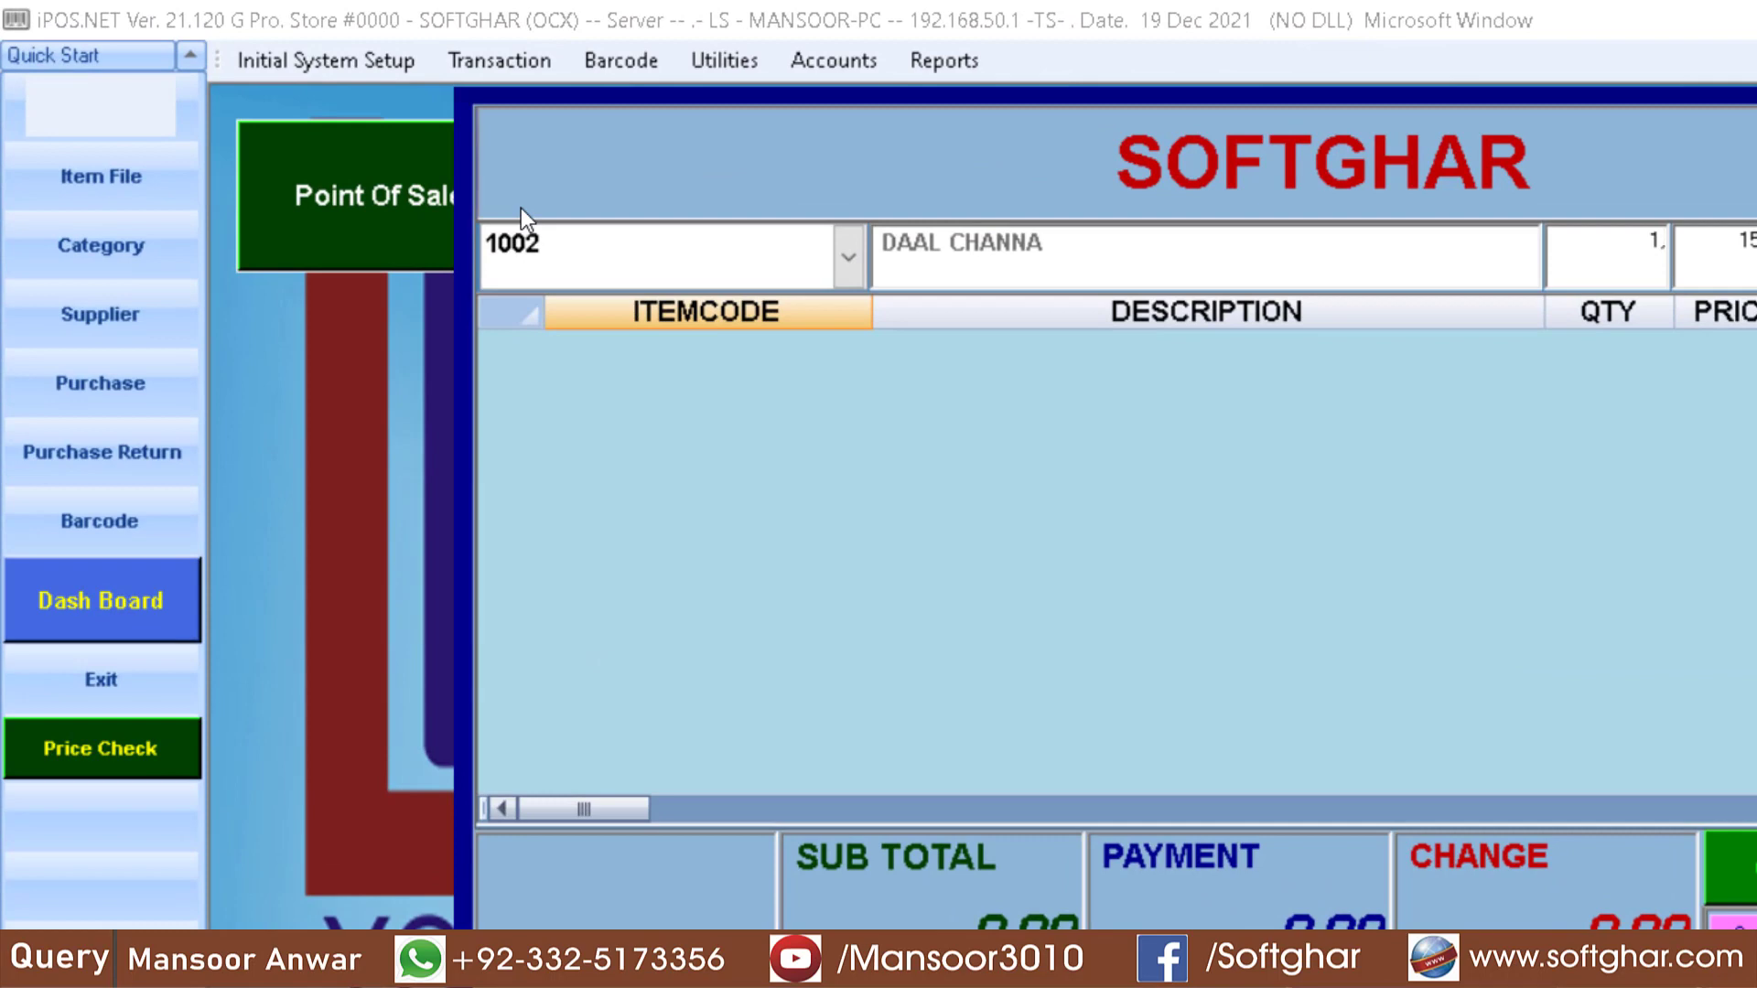
text(50)
key(Return)
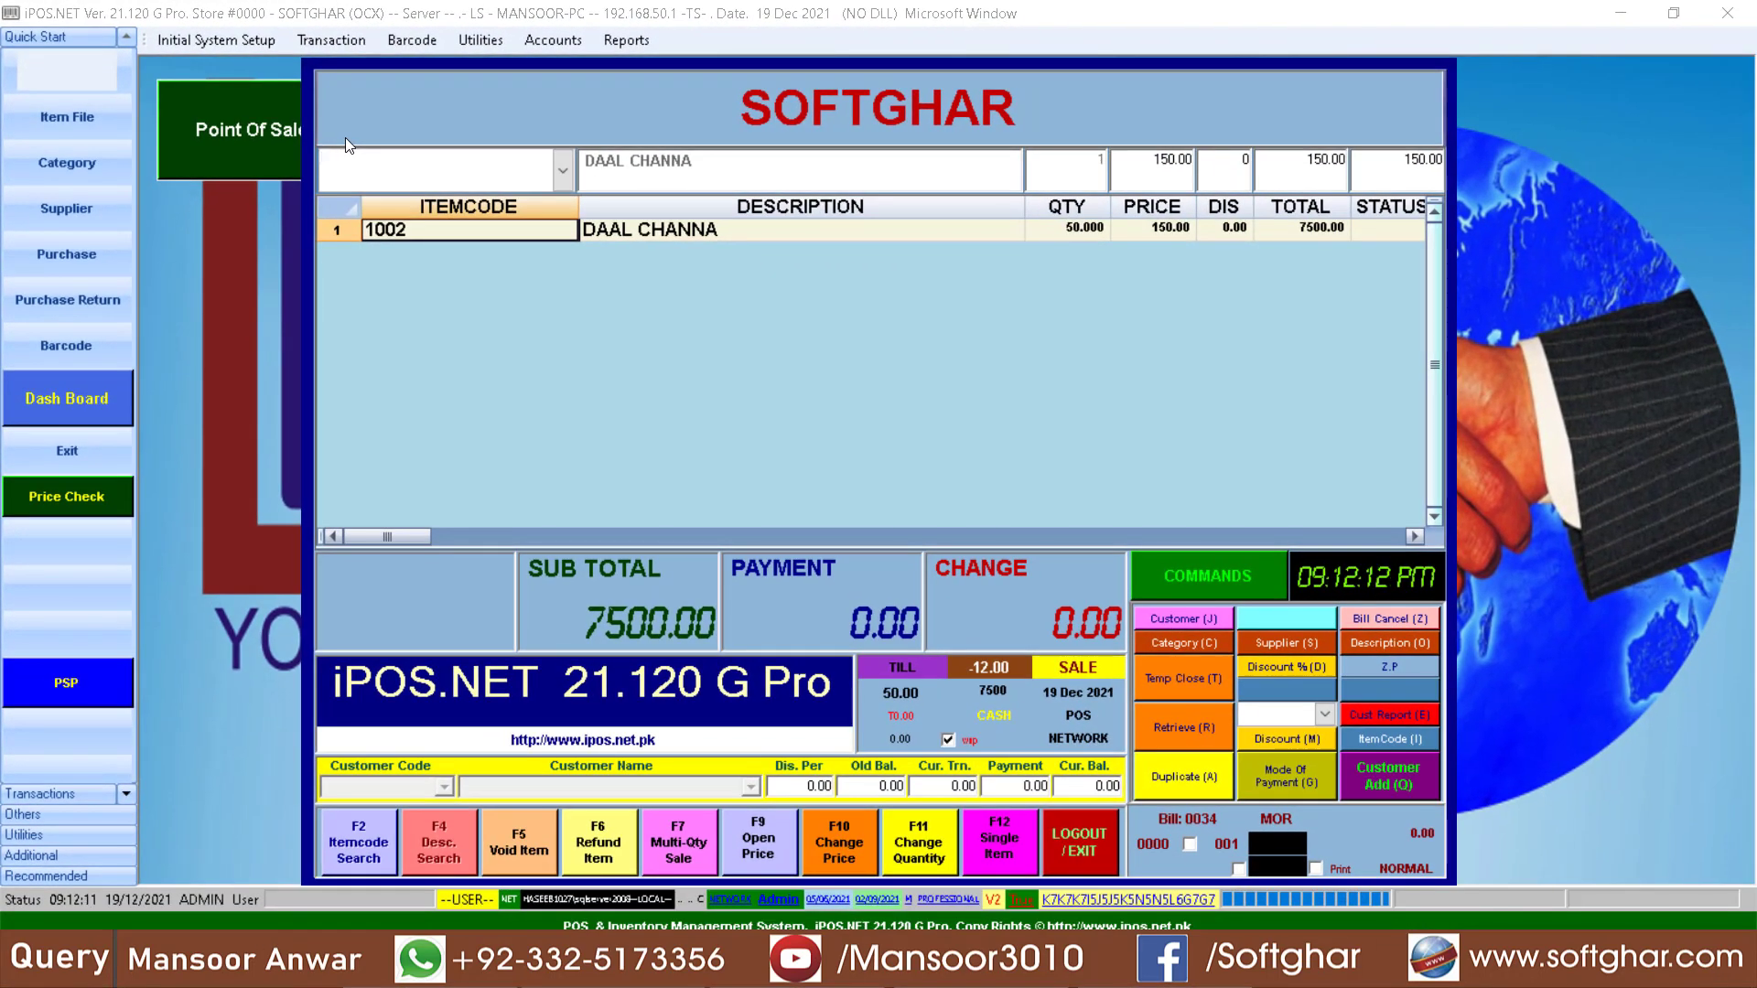
- Settle the bill with a payment of 8000 and display its duplicate receipt
text(800)
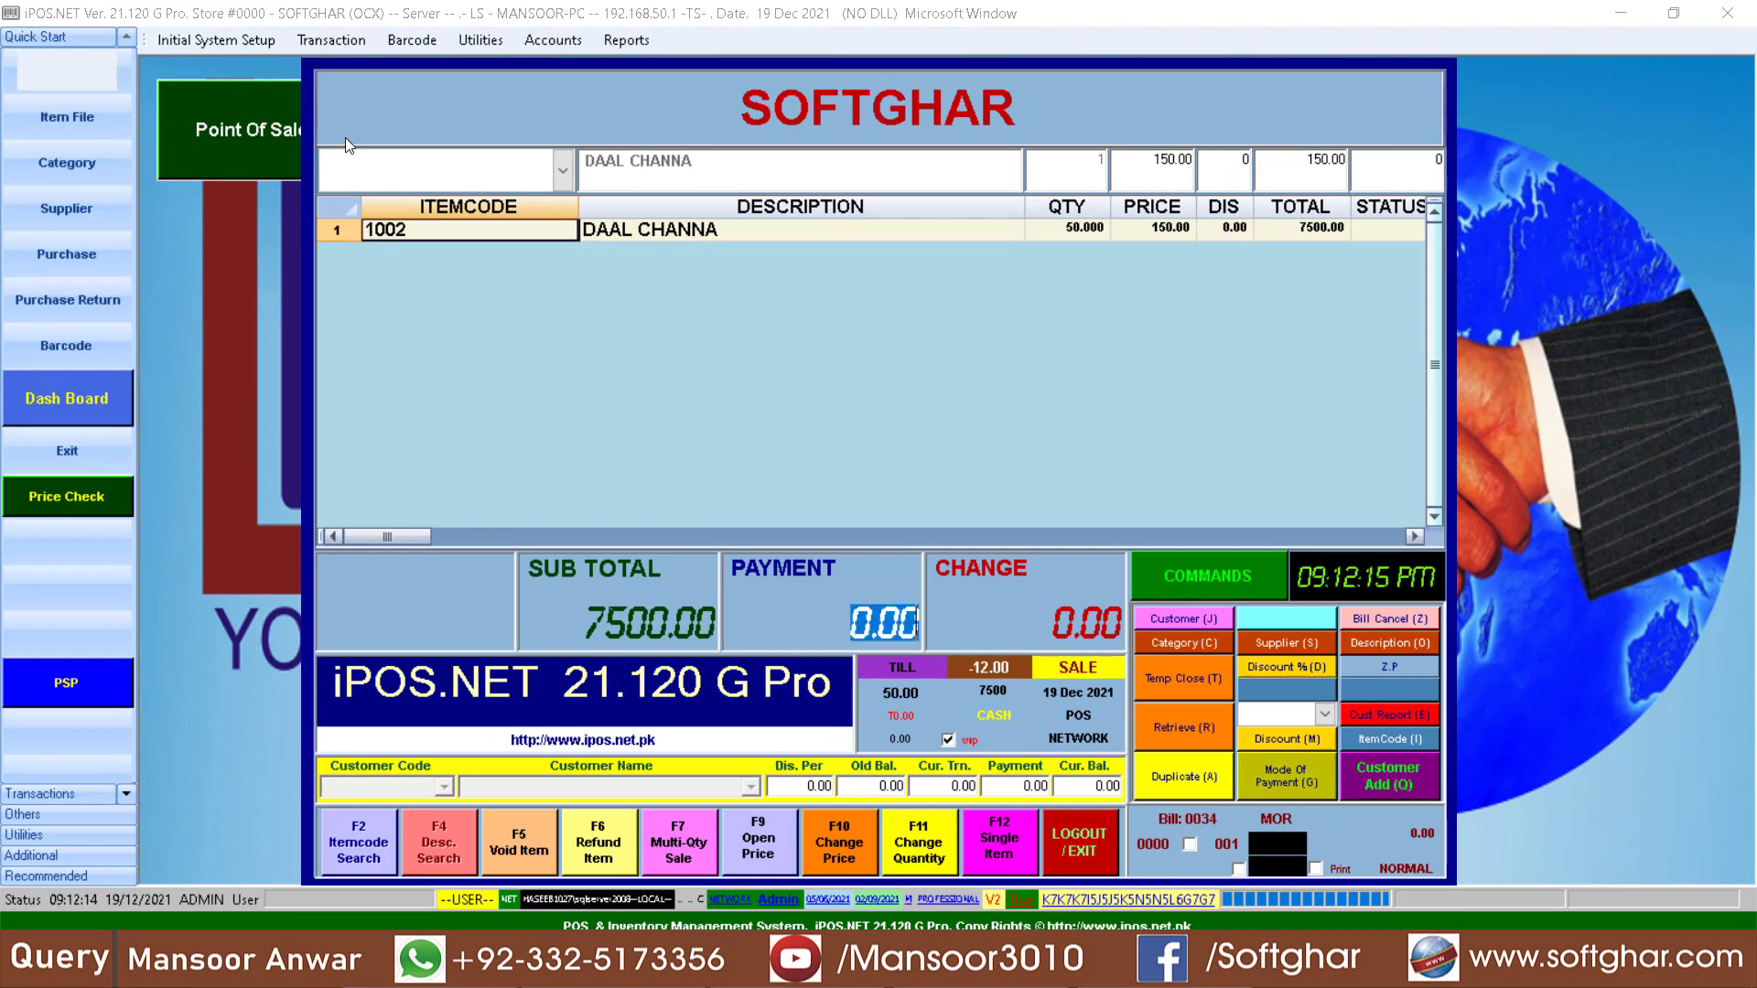
text(0)
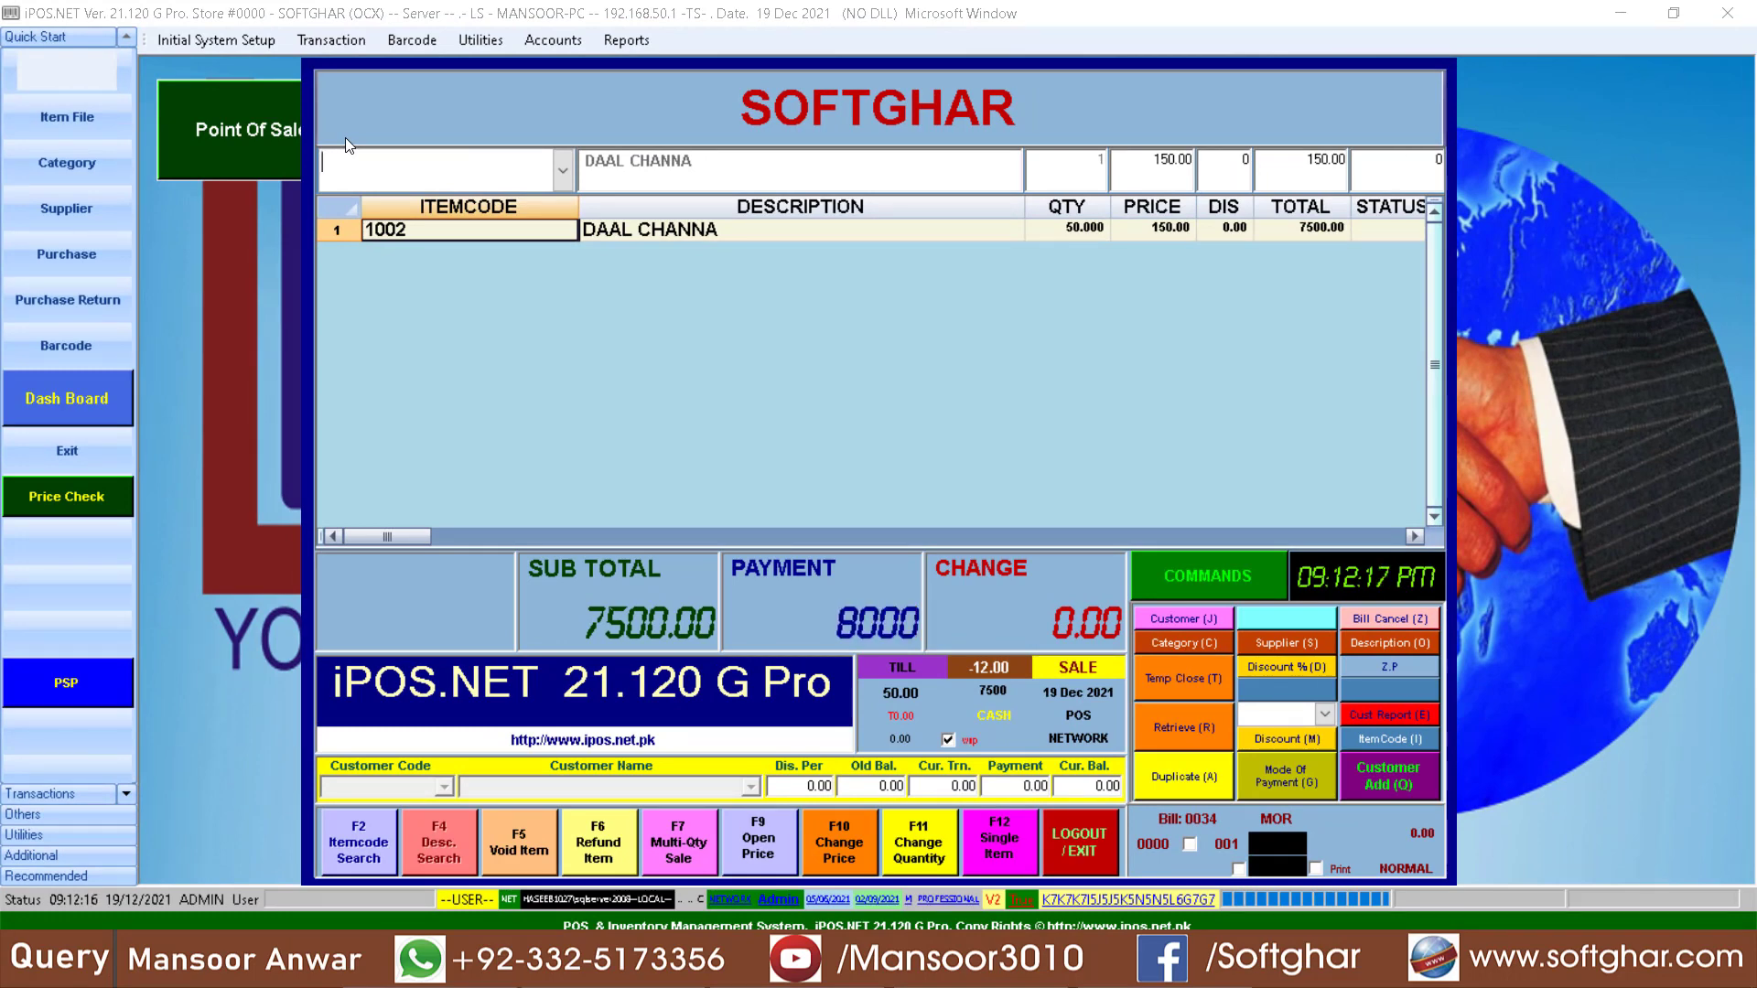
key(Return)
click(1197, 789)
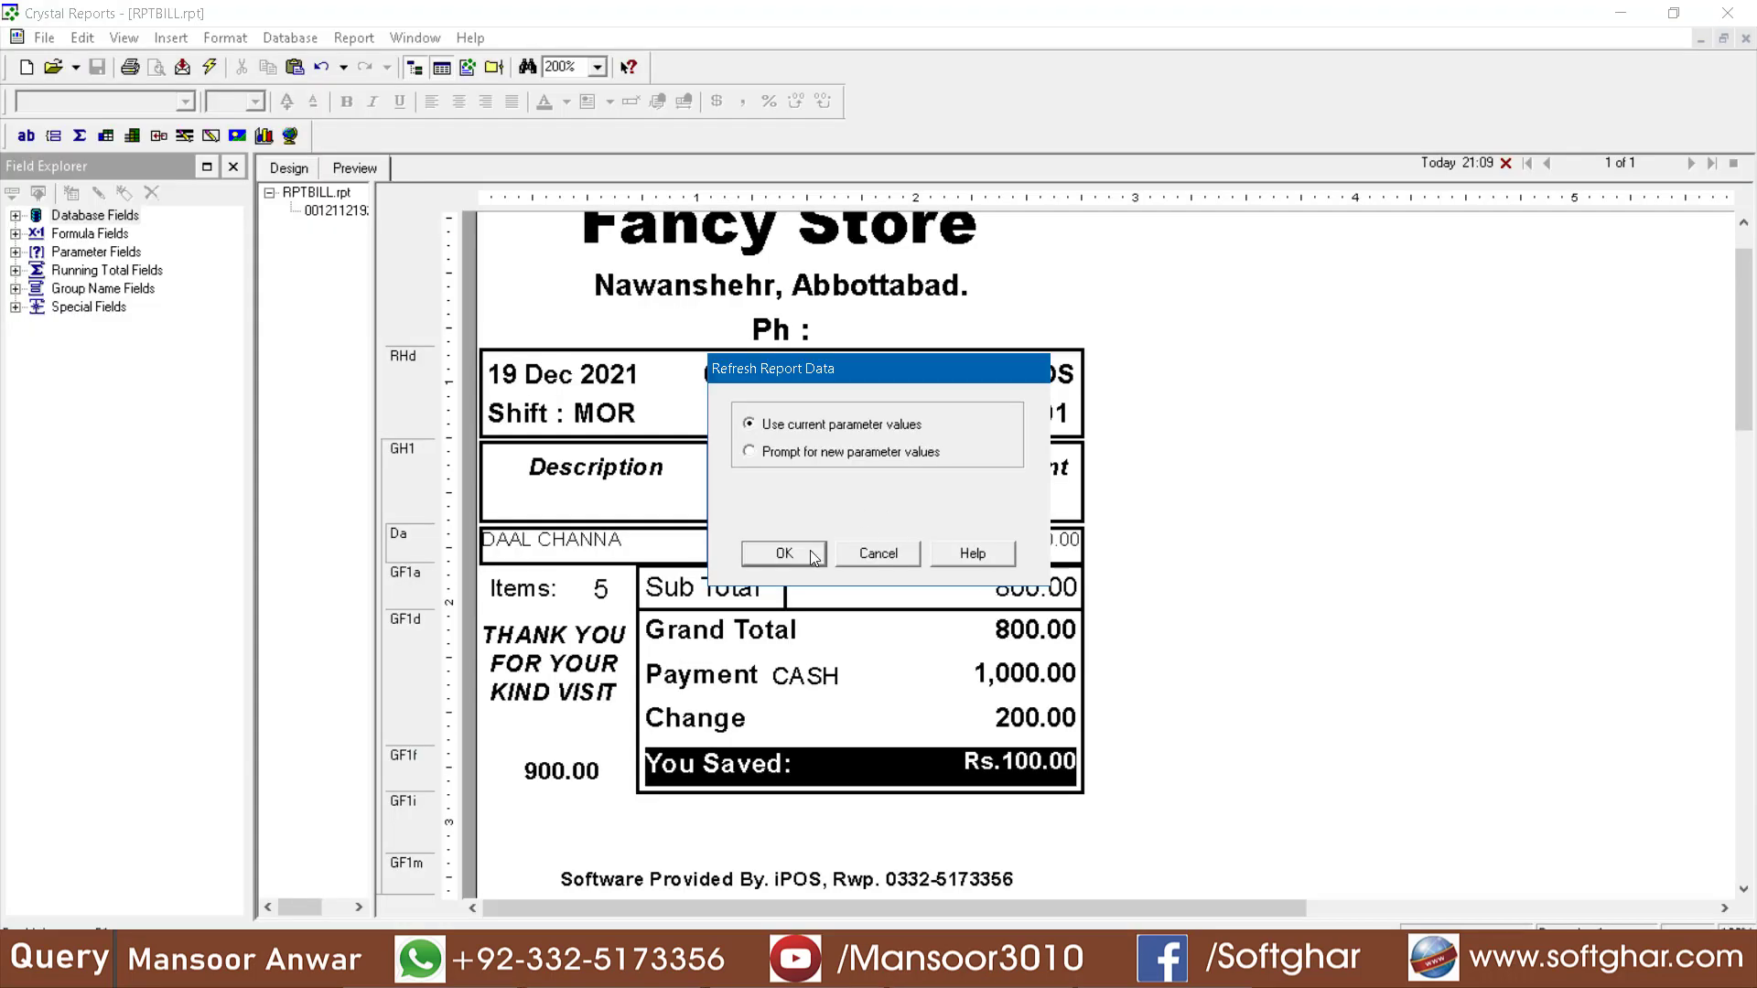
click(784, 553)
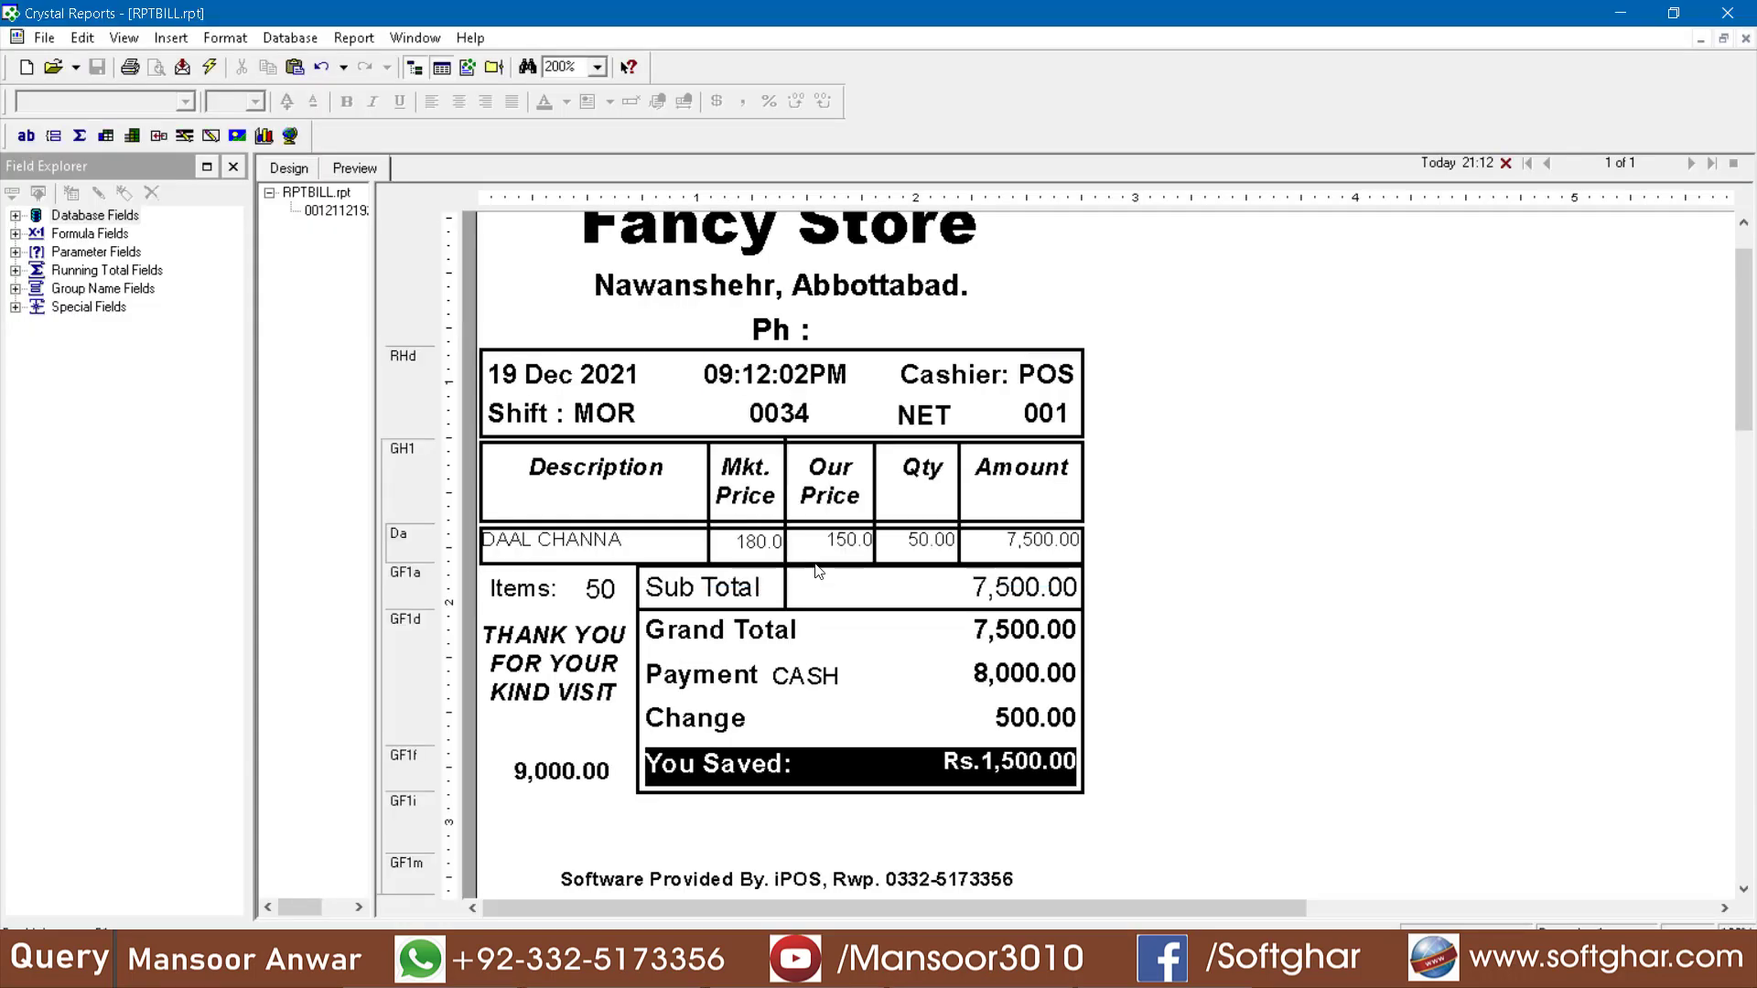